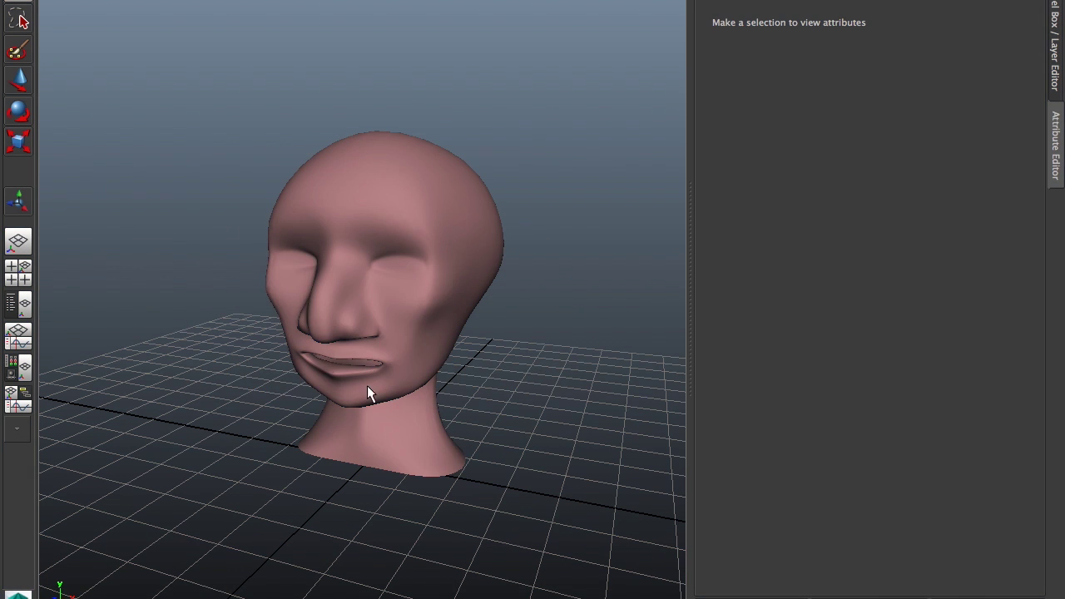
Select the SimpleHead mesh in the perspective viewport to show SimpleHeadShape's attributes.
{"action": "left_click", "coordinate": [367, 419]}
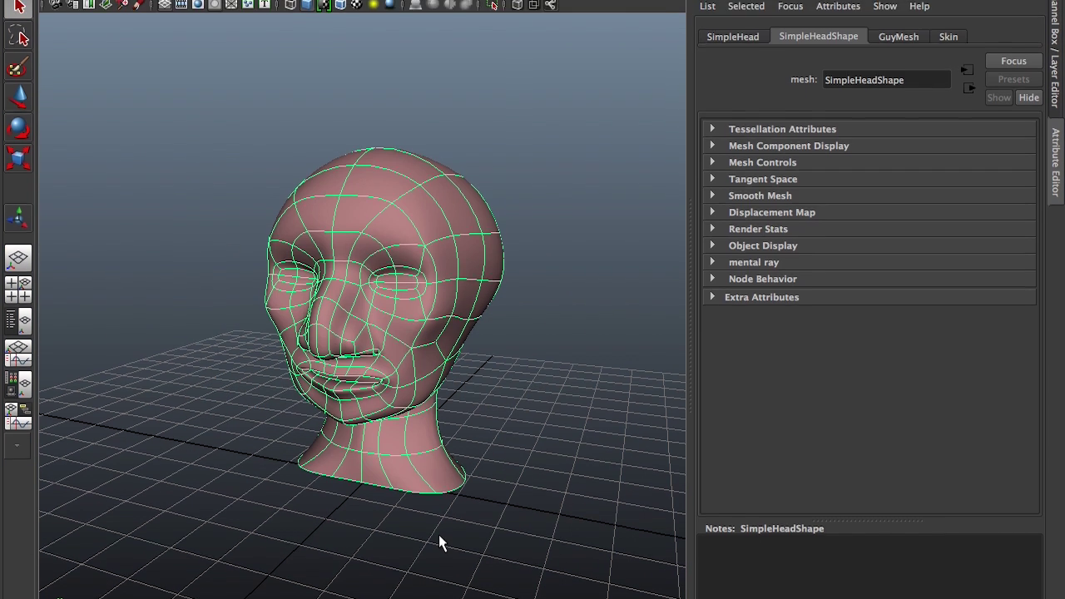
Display the head as its low-poly cage and briefly check the UV Texture Editor.
{"action": "key", "text": "1"}
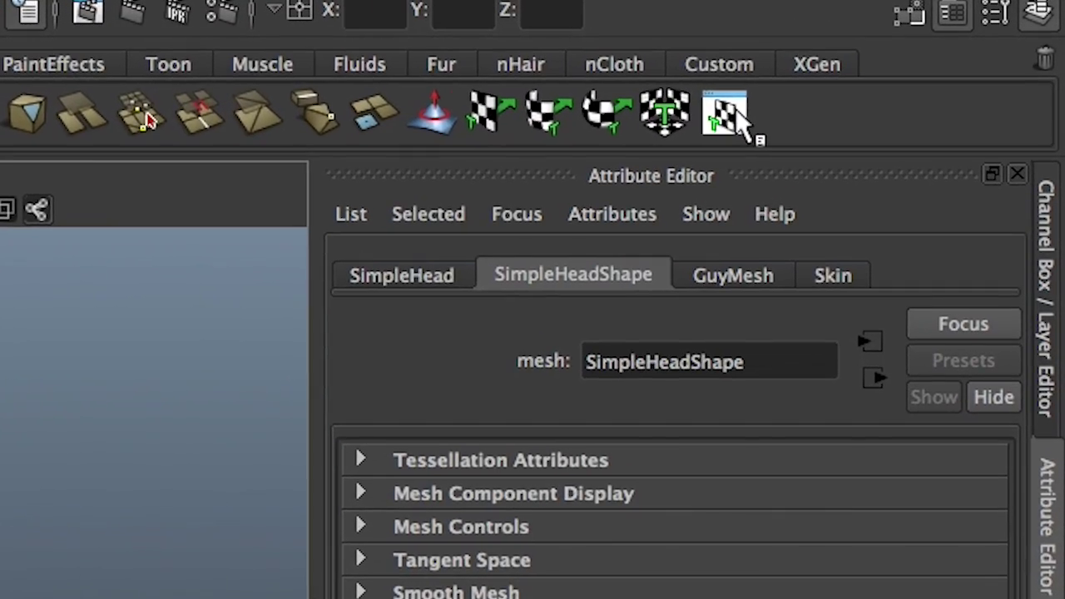
{"action": "left_click", "coordinate": [737, 118]}
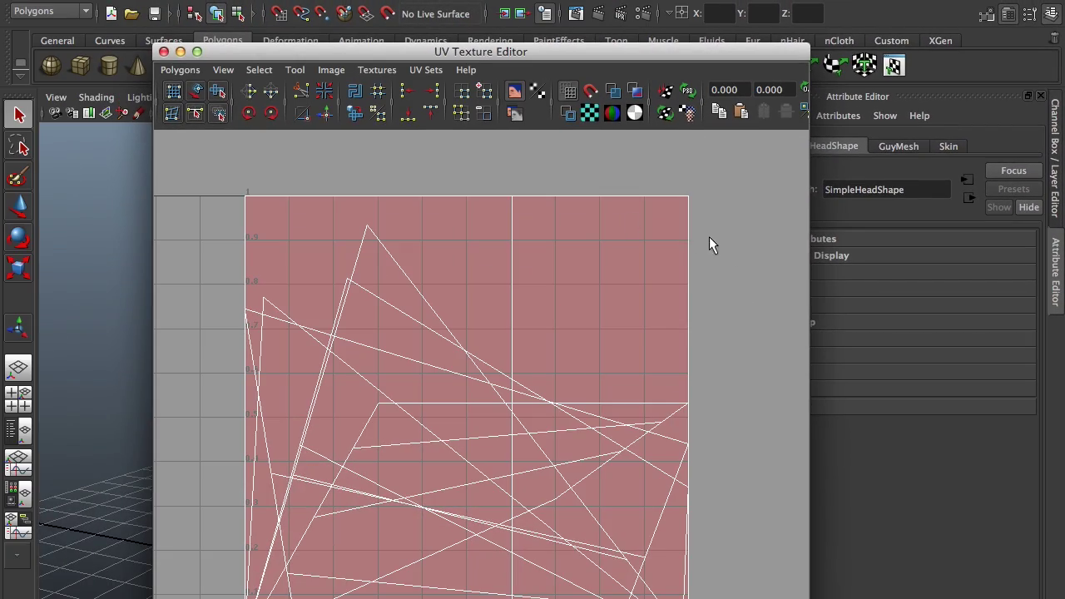
{"action": "left_click", "coordinate": [164, 51]}
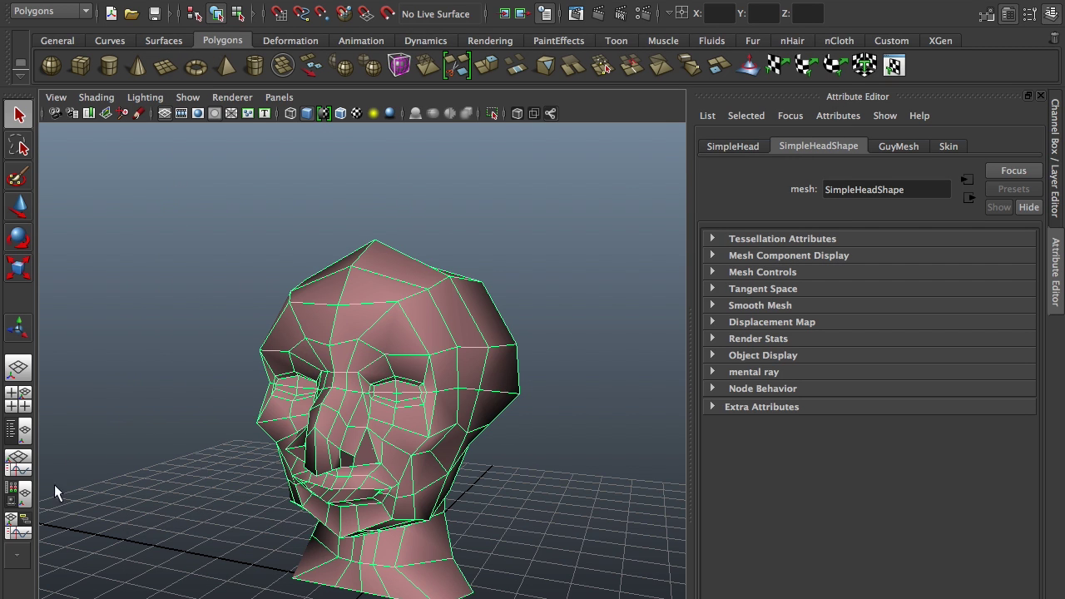
Set up a widened Outliner/Persp layout and toggle the Channel Box side panel.
{"action": "left_click", "coordinate": [18, 431]}
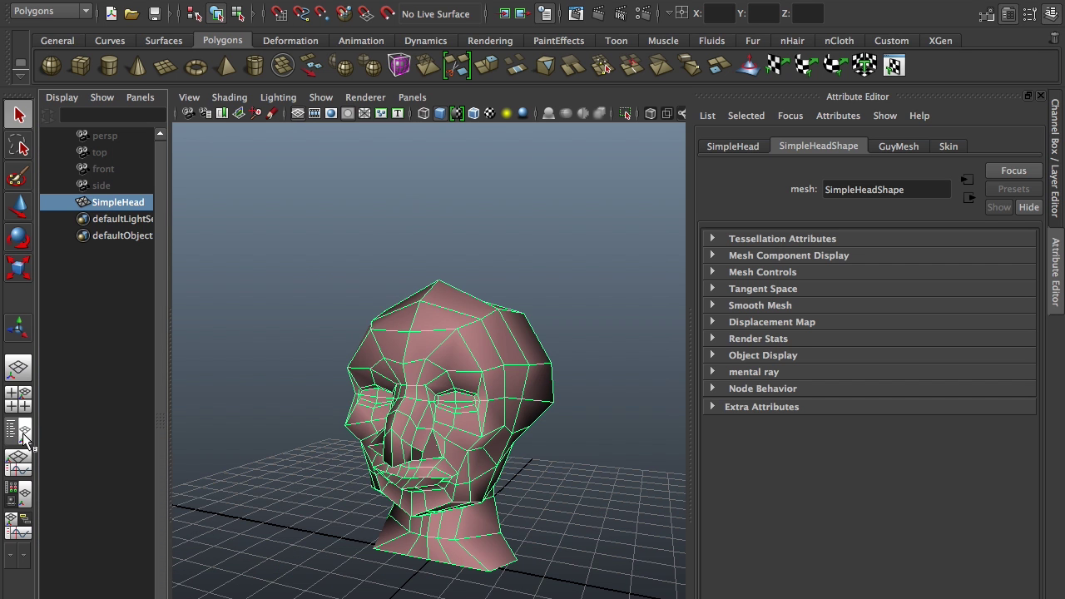
{"action": "left_click_drag", "start_coordinate": [167, 424], "coordinate": [341, 457]}
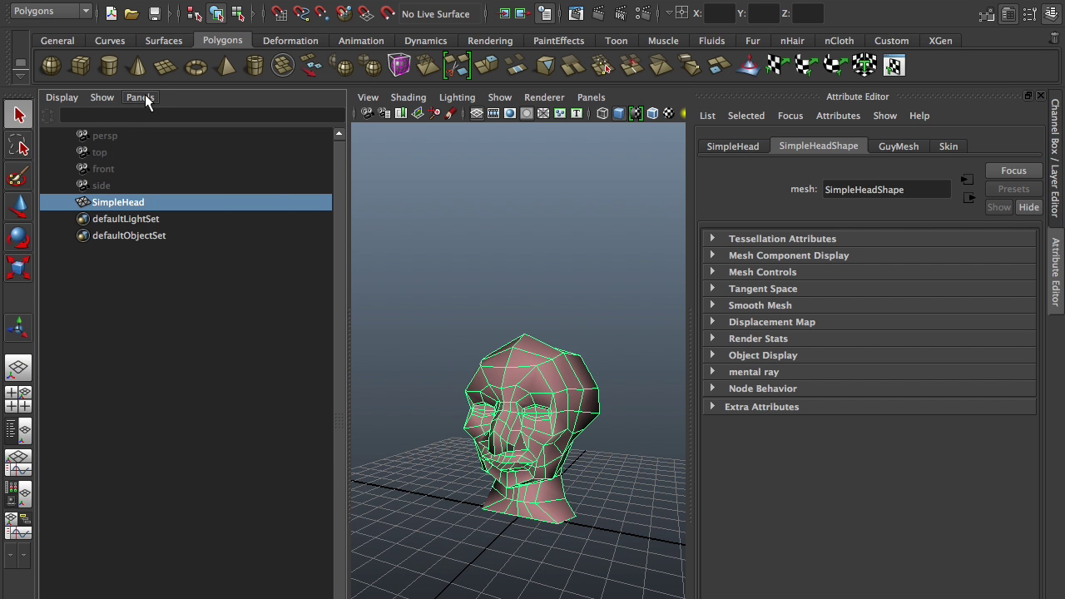
{"action": "left_click", "coordinate": [1050, 107]}
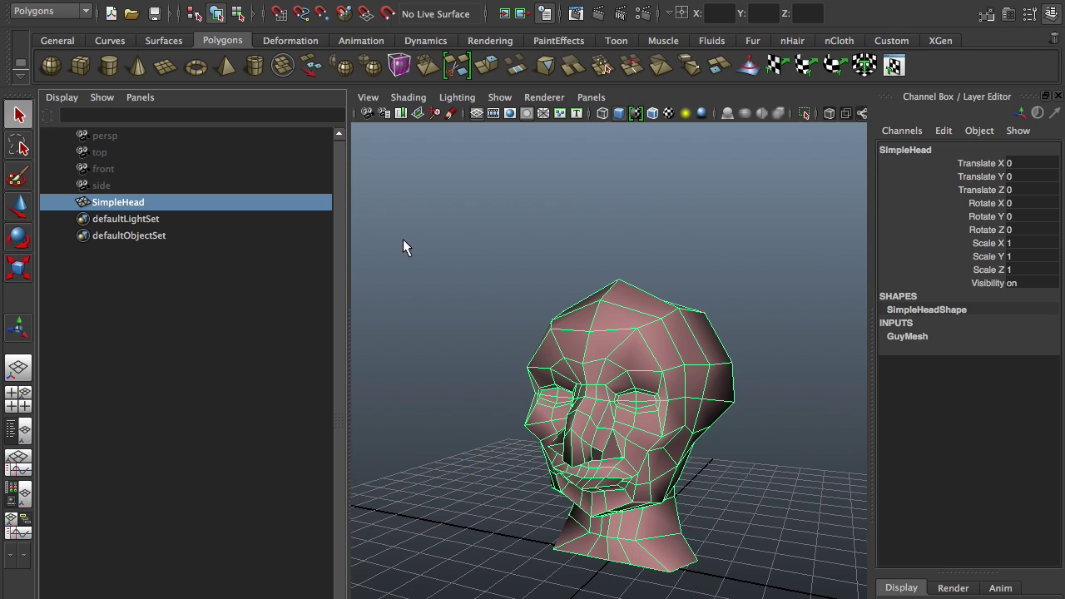
{"action": "left_click", "coordinate": [1059, 97]}
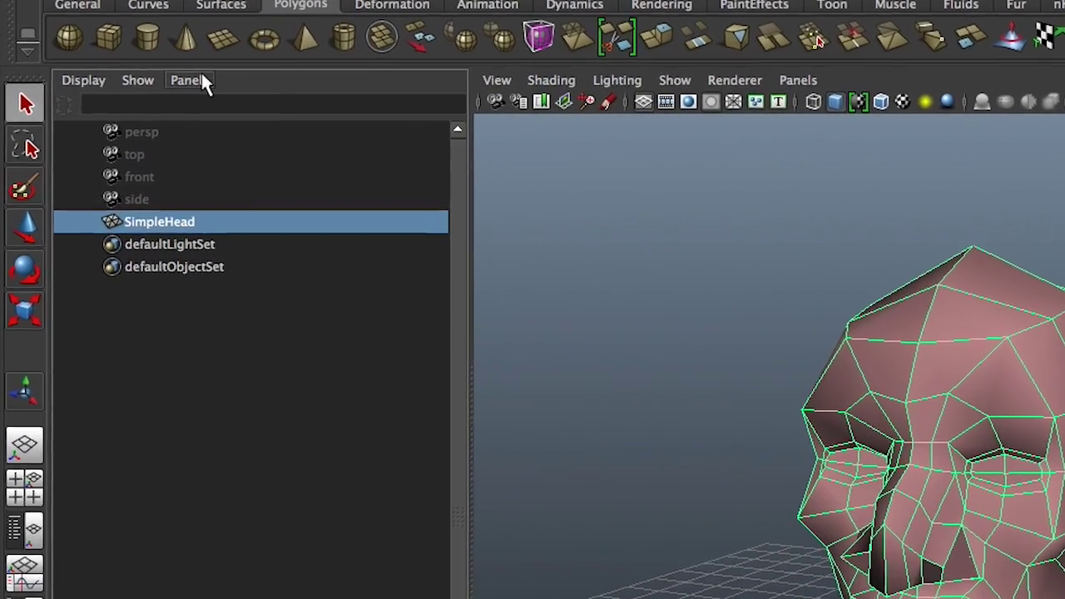
Swap the Outliner pane for the UV Texture Editor, showing the head's overlapping UVs.
{"action": "left_click", "coordinate": [195, 81]}
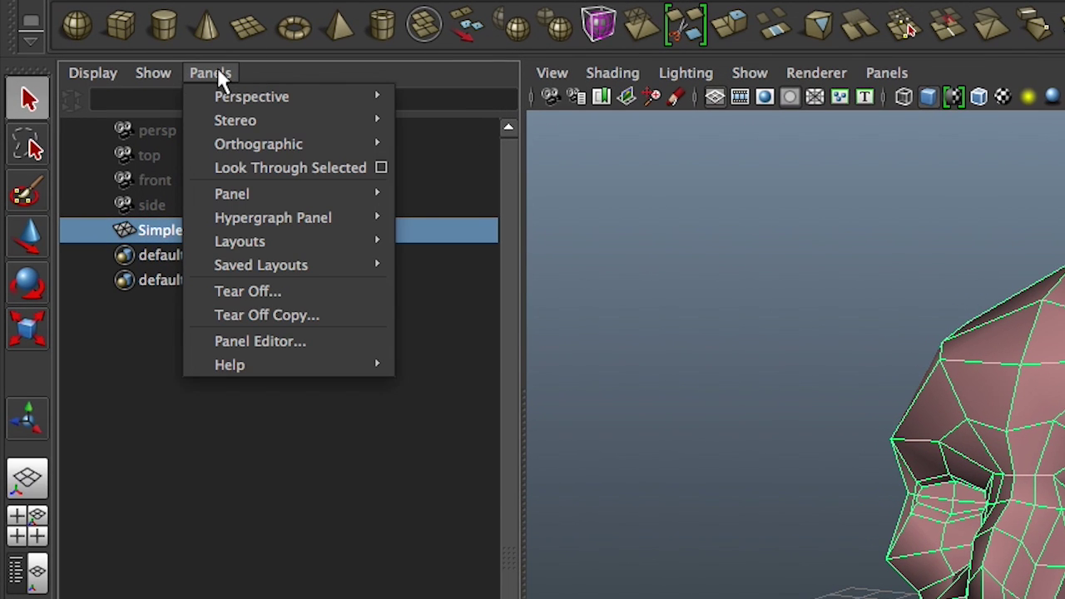
{"action": "mouse_move", "coordinate": [221, 196]}
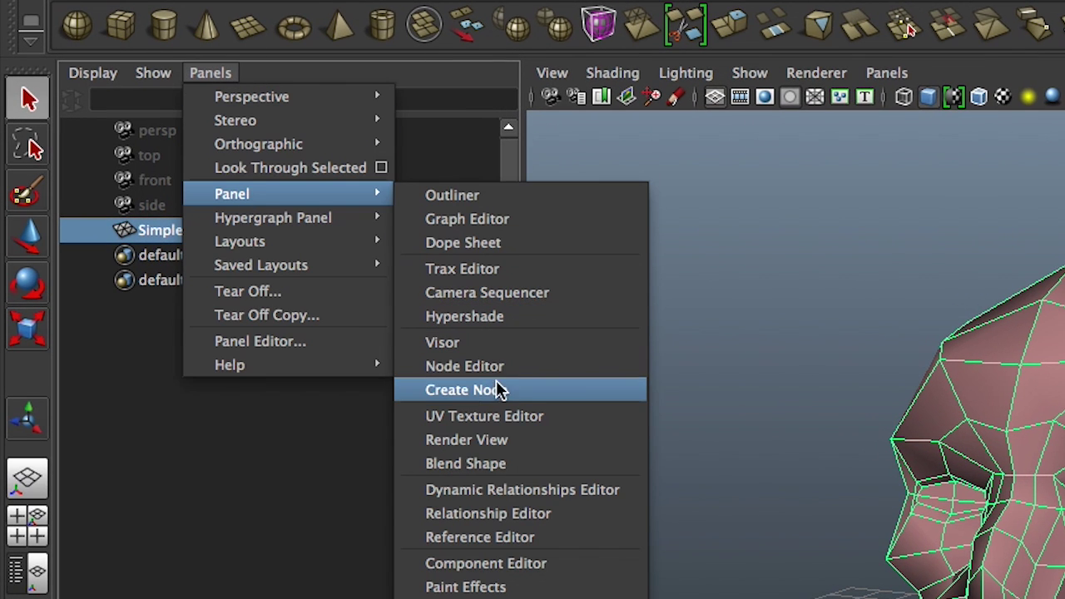
{"action": "left_click", "coordinate": [502, 419]}
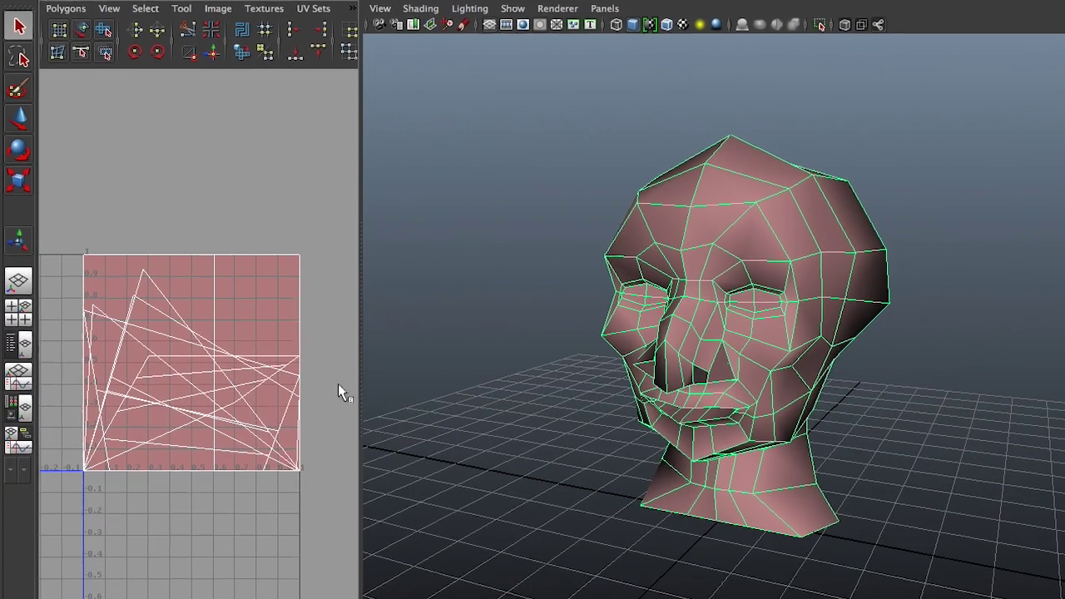
Drag the divider right so the UV Texture Editor pane gets more width.
{"action": "left_click", "coordinate": [403, 453]}
{"action": "left_click_drag", "start_coordinate": [358, 386], "coordinate": [461, 407]}
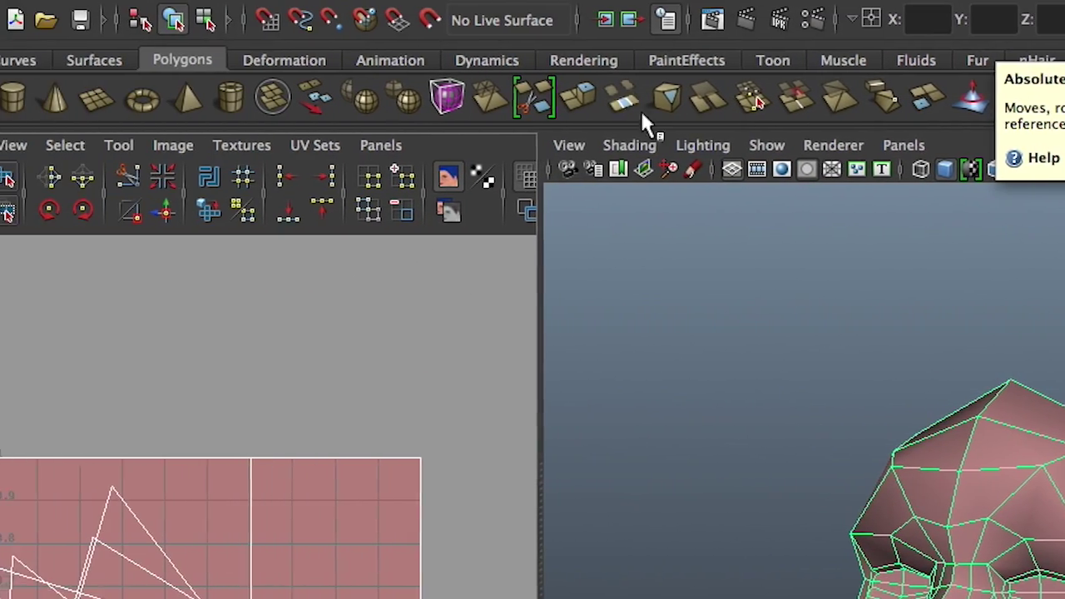
{"action": "left_click", "coordinate": [126, 17]}
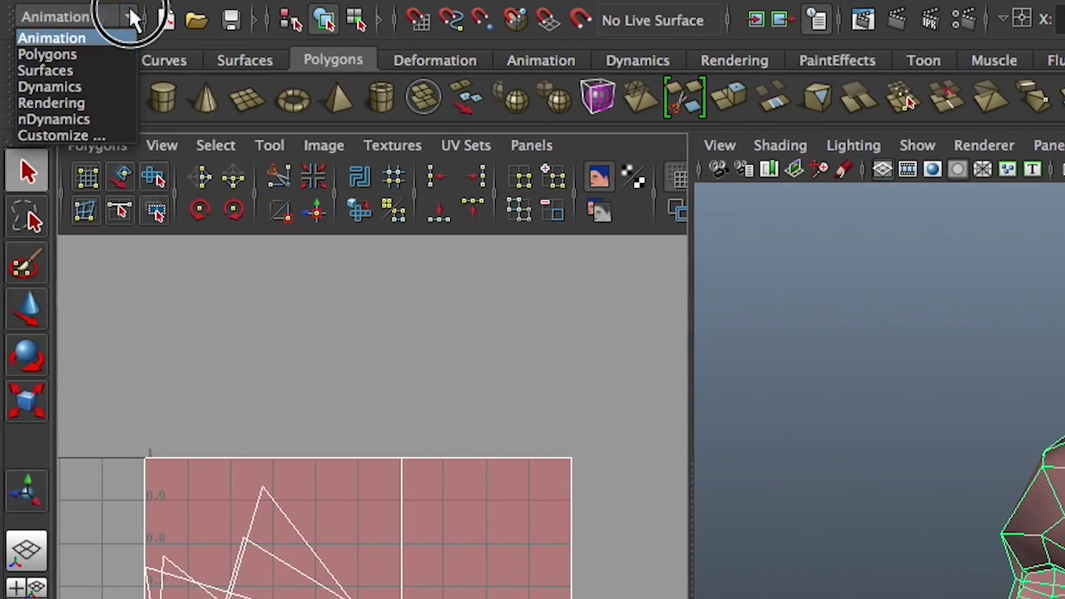
Switch to the Polygons menu set and bring up the head's Mapping marking menu.
{"action": "left_click", "coordinate": [73, 56]}
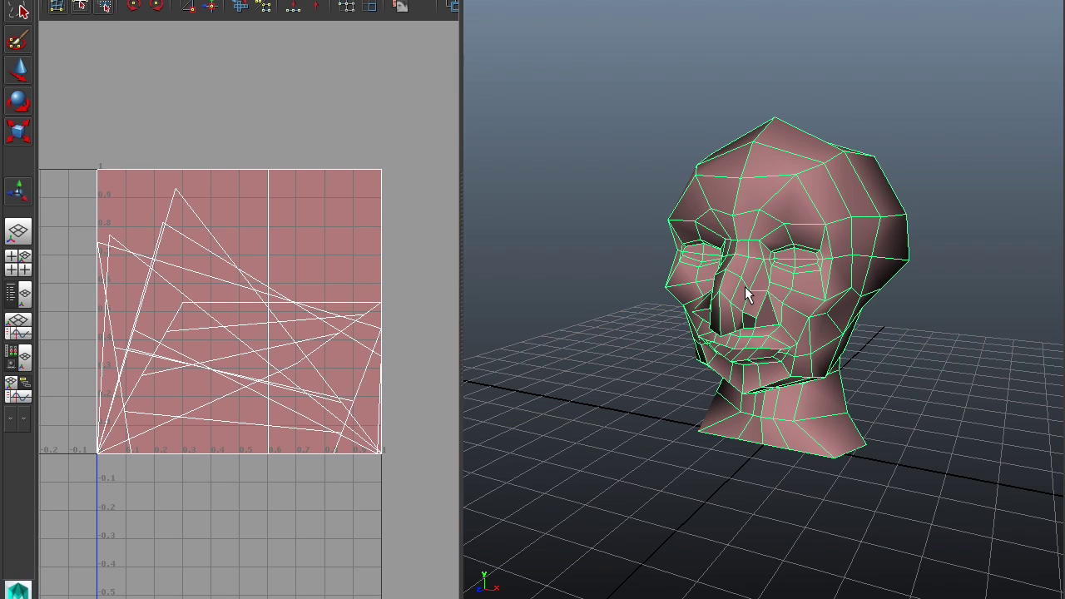
{"action": "right_click_drag", "start_coordinate": [745, 286], "coordinate": [692, 267]}
{"action": "right_click_drag", "start_coordinate": [570, 93], "coordinate": [653, 114]}
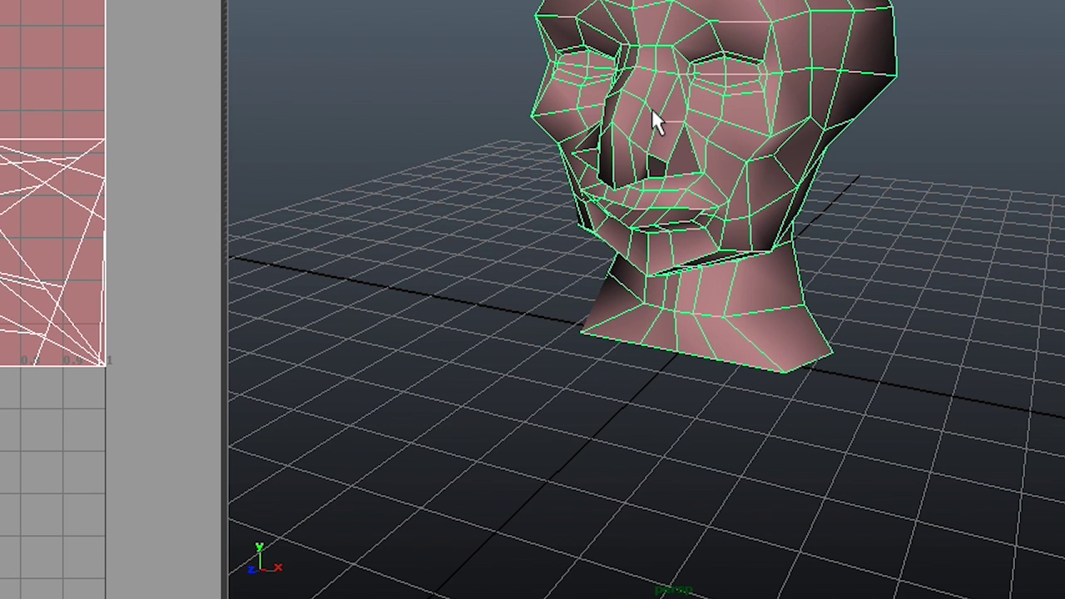
{"action": "right_click_drag", "start_coordinate": [652, 112], "coordinate": [876, 434], "text": "shift"}
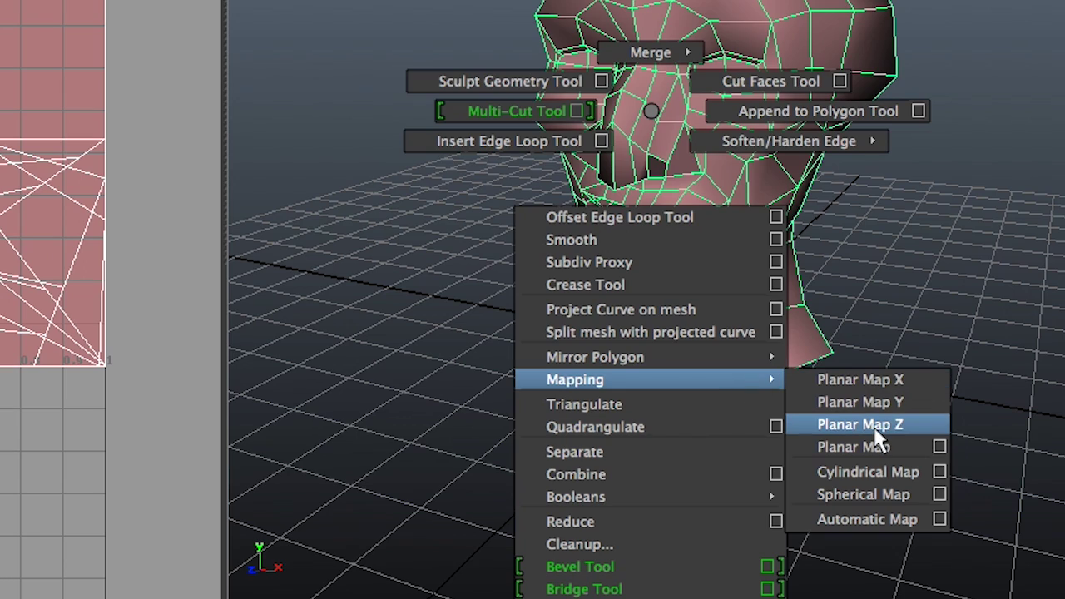
Apply Planar Map Z to the head and dismiss the projection manipulator.
{"action": "right_click_drag", "start_coordinate": [875, 432], "coordinate": [866, 426], "text": "shift"}
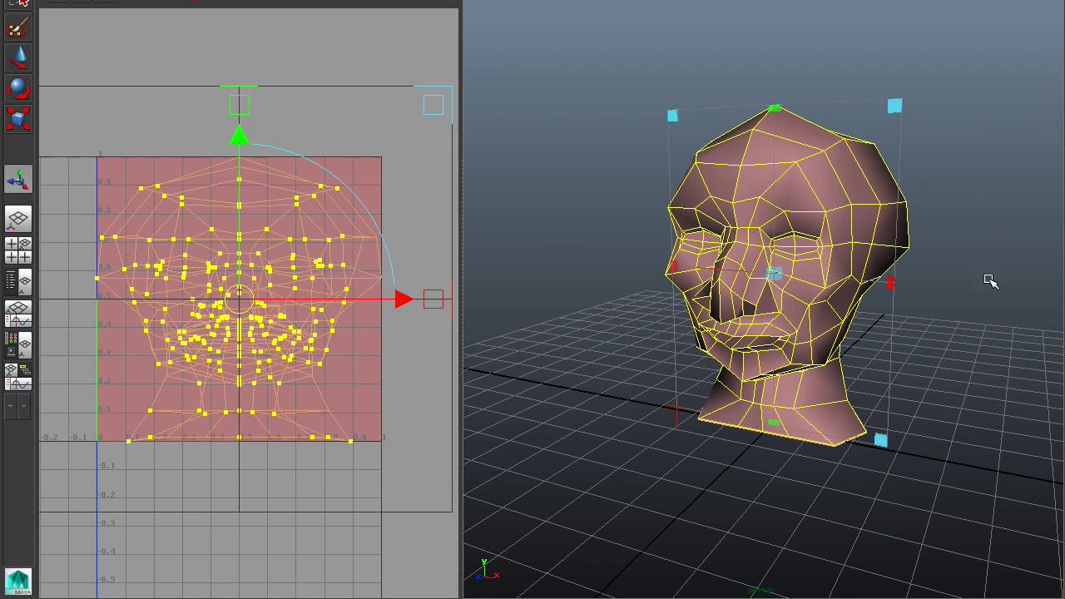
{"action": "key", "text": "q"}
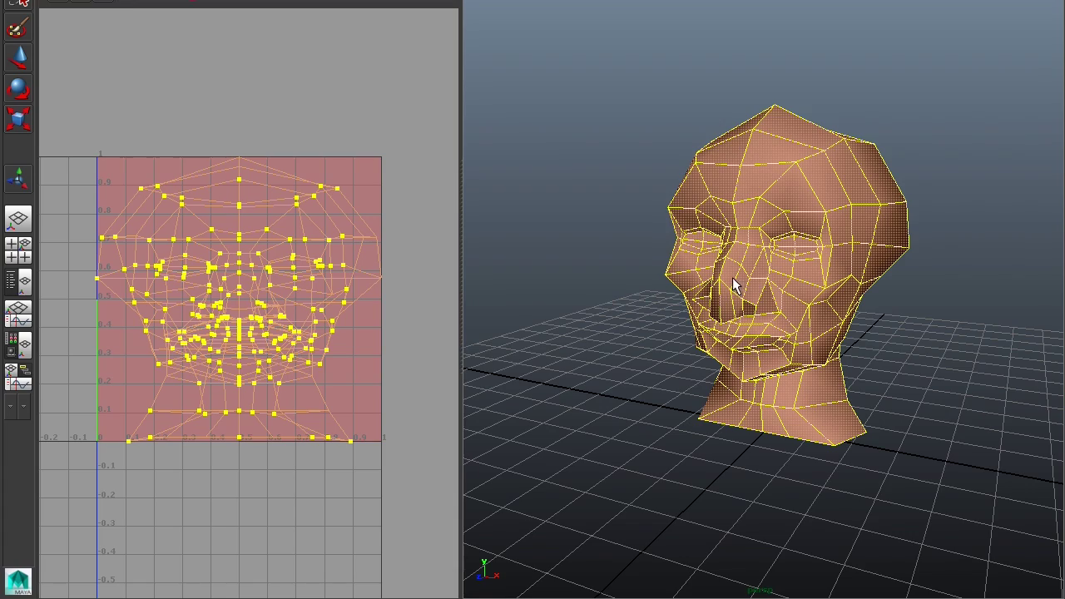
{"action": "left_click_drag", "start_coordinate": [831, 262], "coordinate": [766, 280], "text": "alt"}
{"action": "right_click_drag", "start_coordinate": [766, 281], "coordinate": [713, 158], "text": "alt"}
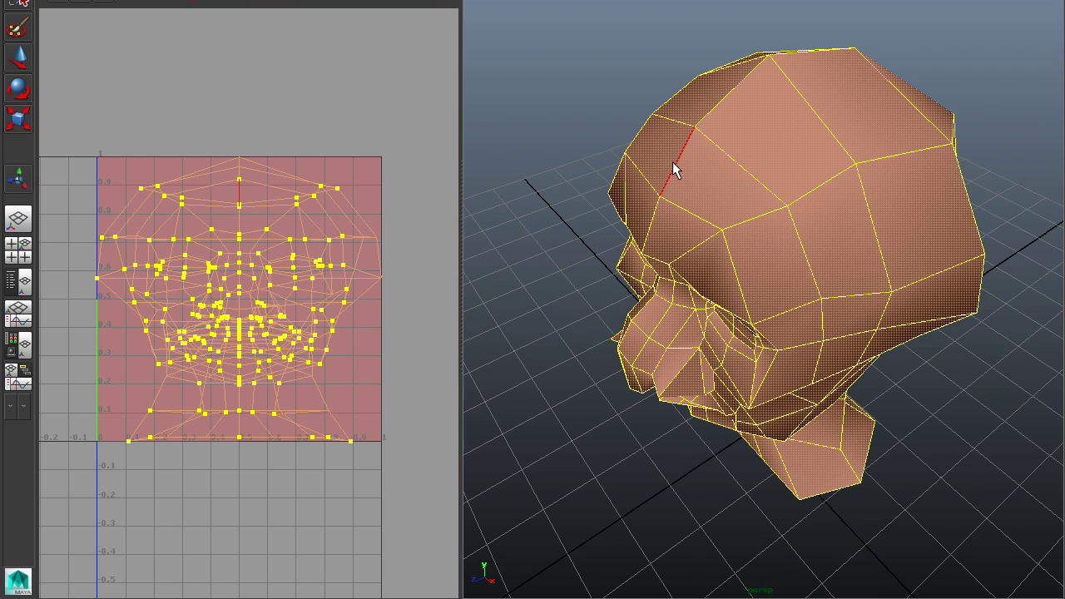
{"action": "left_click", "coordinate": [679, 163]}
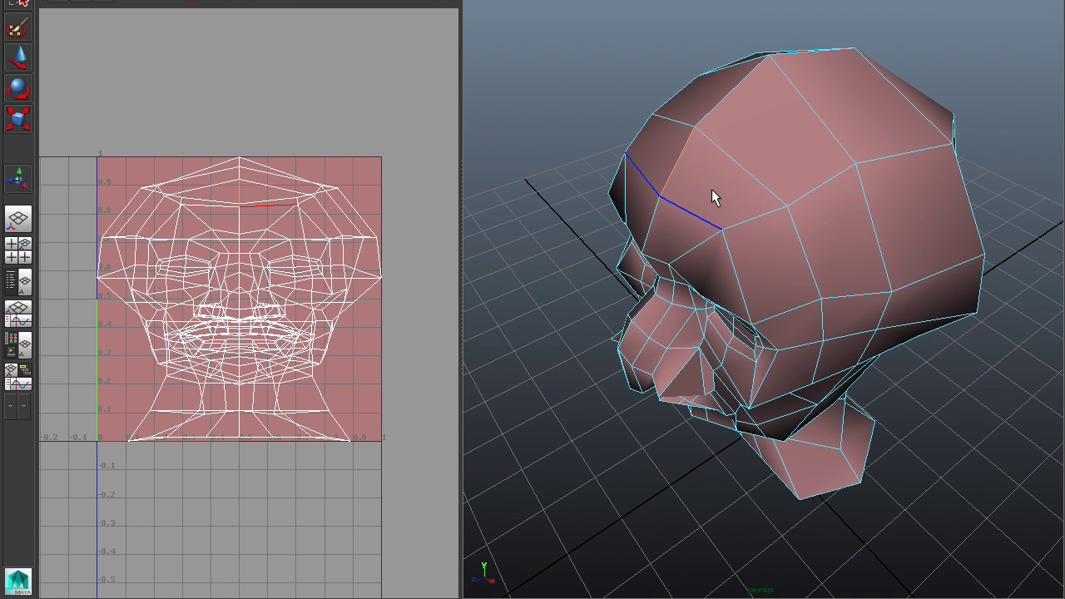
{"action": "left_click", "coordinate": [665, 157]}
{"action": "left_click_drag", "start_coordinate": [675, 168], "coordinate": [848, 180], "text": "alt"}
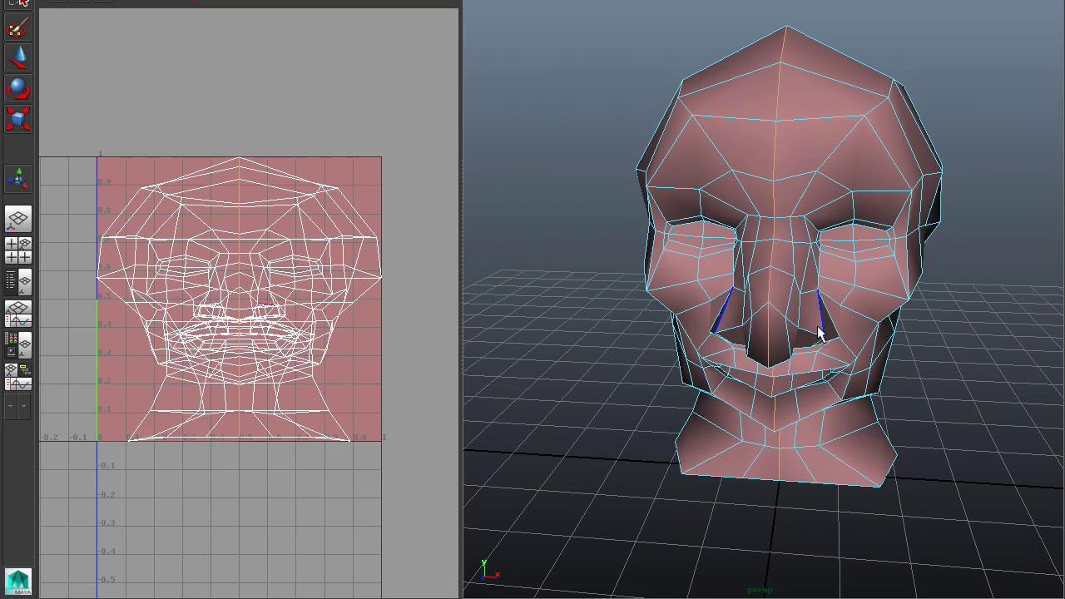
{"action": "left_click_drag", "start_coordinate": [856, 295], "coordinate": [745, 308], "text": "alt"}
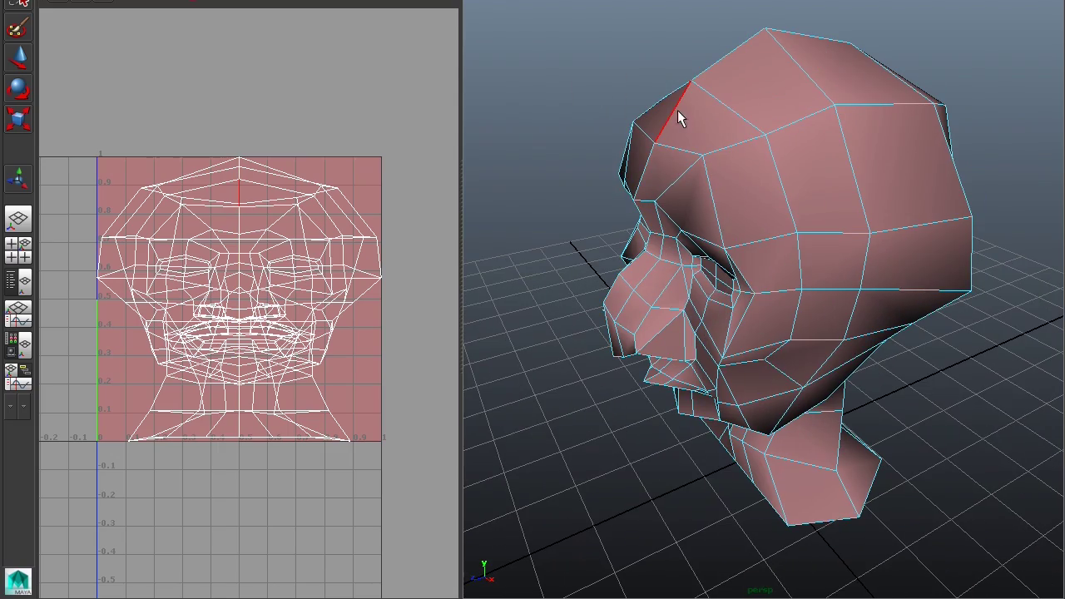
{"action": "left_click_drag", "start_coordinate": [833, 224], "coordinate": [666, 187], "text": "alt"}
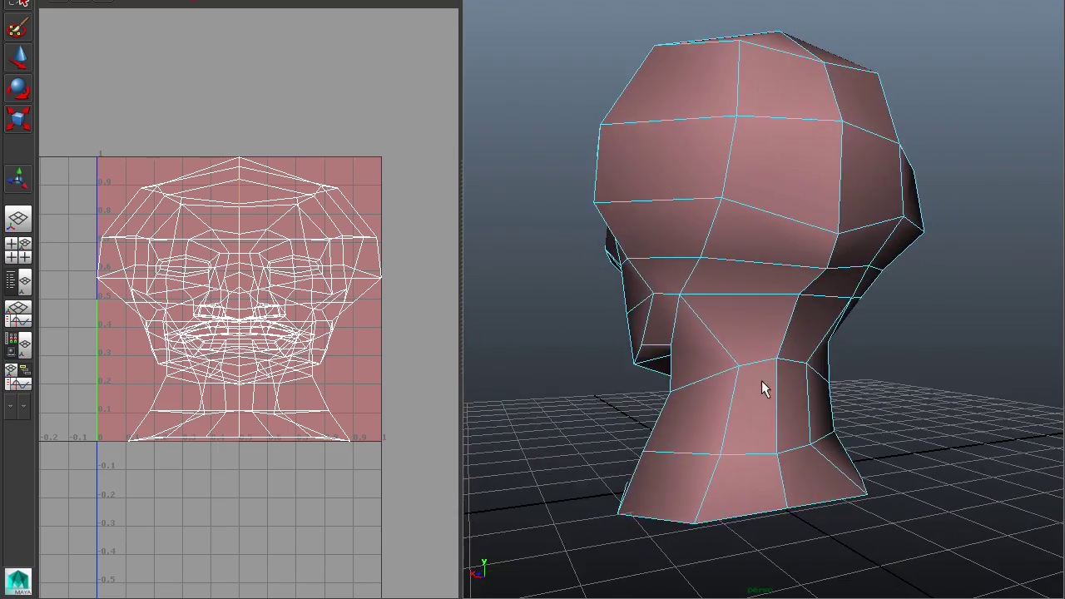
{"action": "double_click", "coordinate": [788, 493]}
{"action": "left_click_drag", "start_coordinate": [754, 472], "coordinate": [830, 367], "text": "alt"}
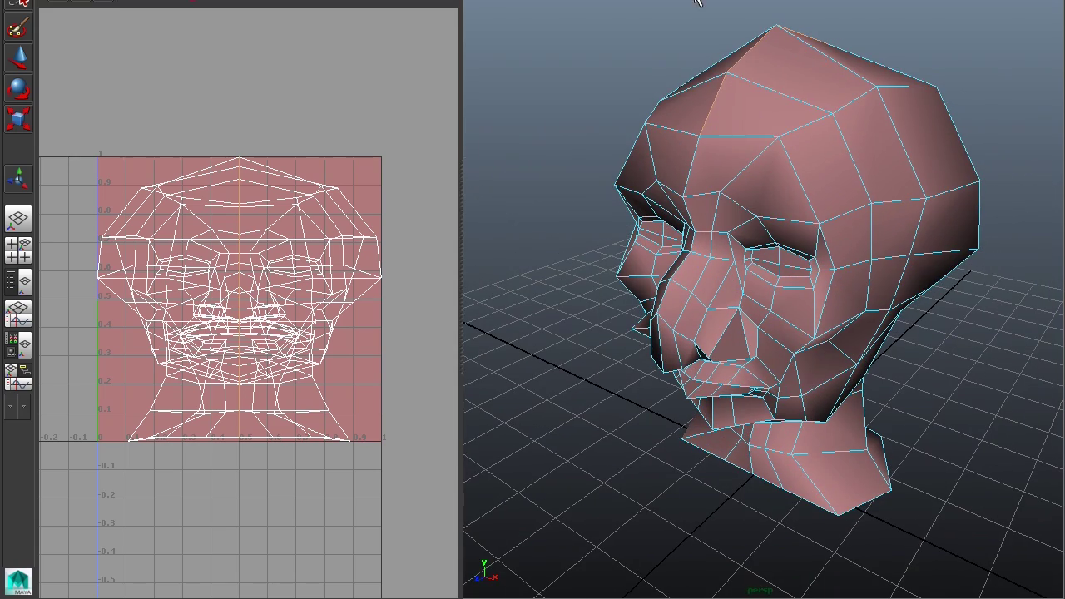
{"action": "left_click_drag", "start_coordinate": [853, 50], "coordinate": [894, 150], "text": "alt"}
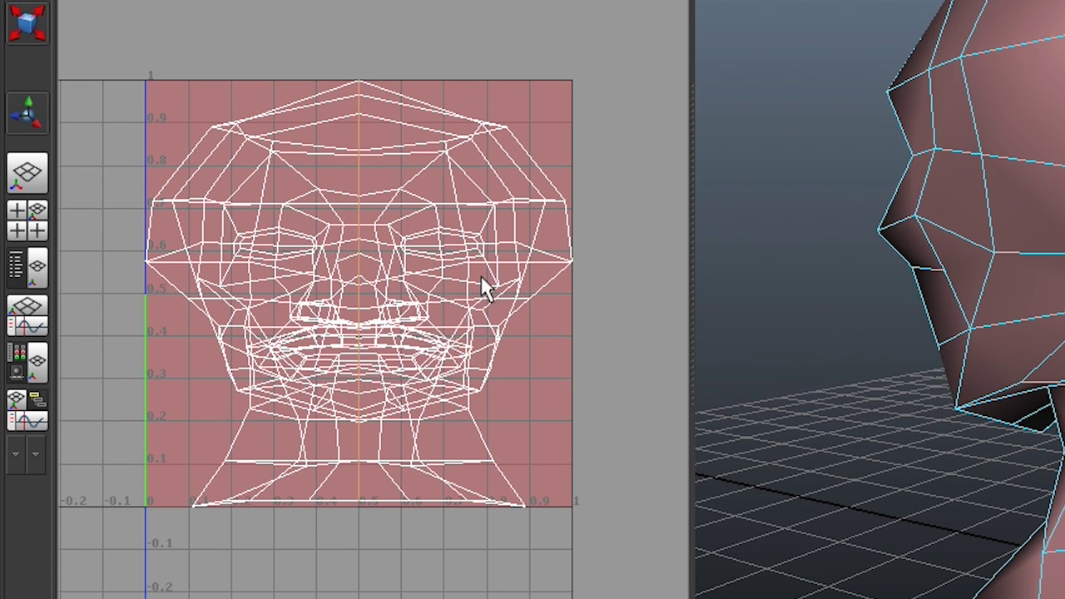
{"action": "right_click", "coordinate": [468, 532]}
{"action": "right_click_drag", "start_coordinate": [470, 287], "coordinate": [554, 287]}
{"action": "left_click_drag", "start_coordinate": [87, 10], "coordinate": [599, 574]}
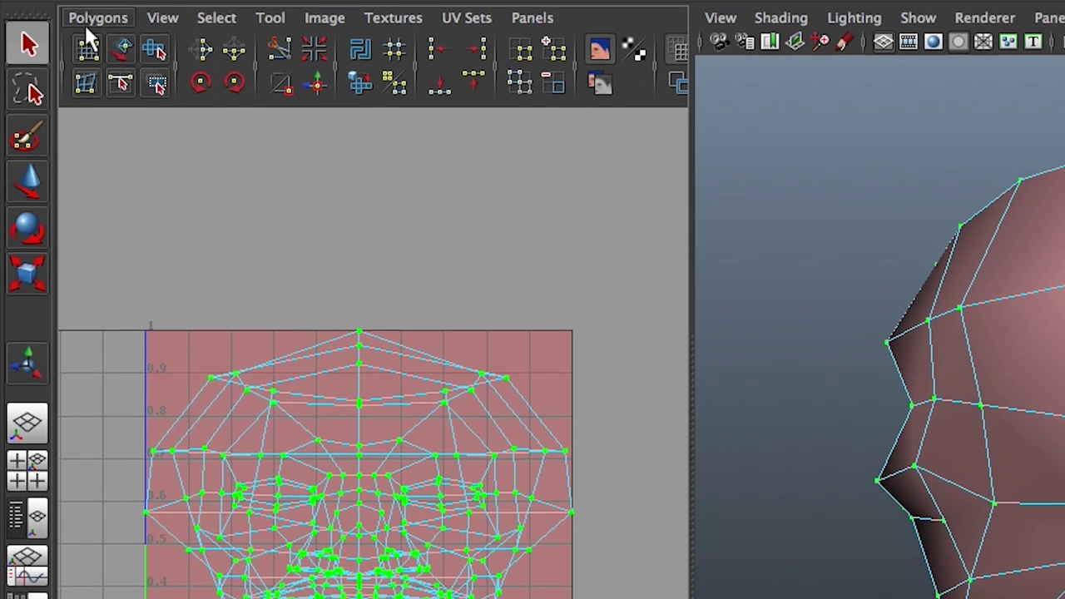
{"action": "left_click", "coordinate": [92, 48]}
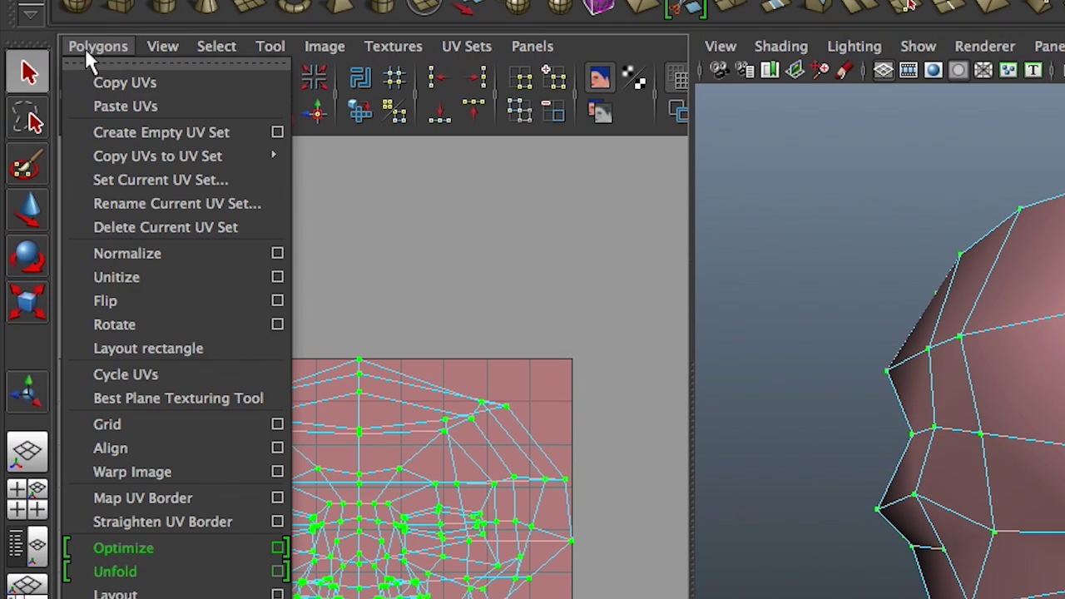
Open the Unfold UVs Options window and move it to the screen centre.
{"action": "left_click", "coordinate": [278, 573]}
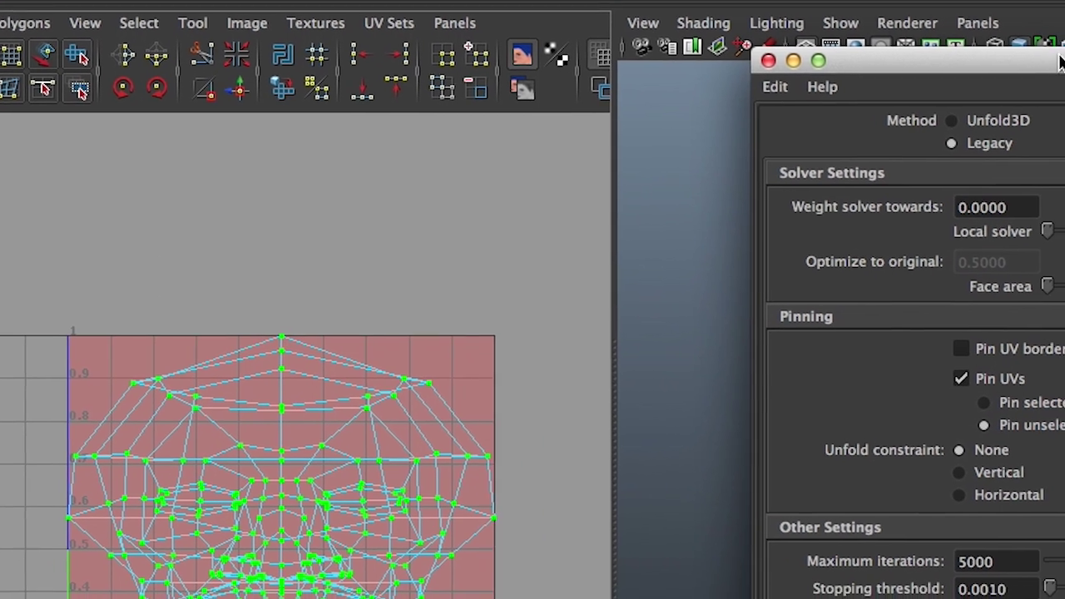
{"action": "left_click_drag", "start_coordinate": [1061, 62], "coordinate": [615, 61]}
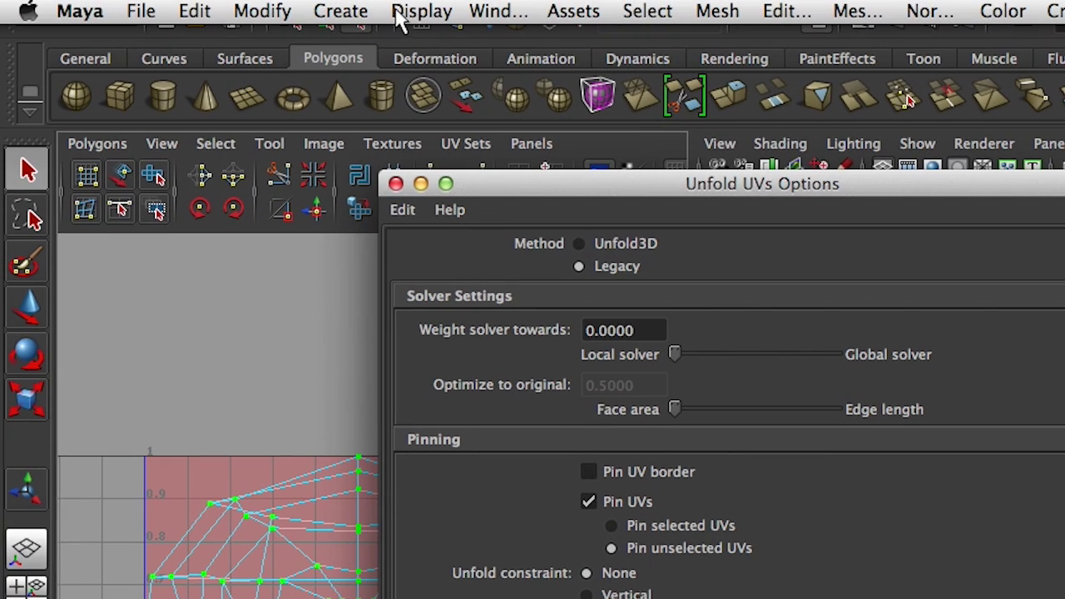
{"action": "left_click", "coordinate": [494, 10]}
{"action": "mouse_move", "coordinate": [732, 158]}
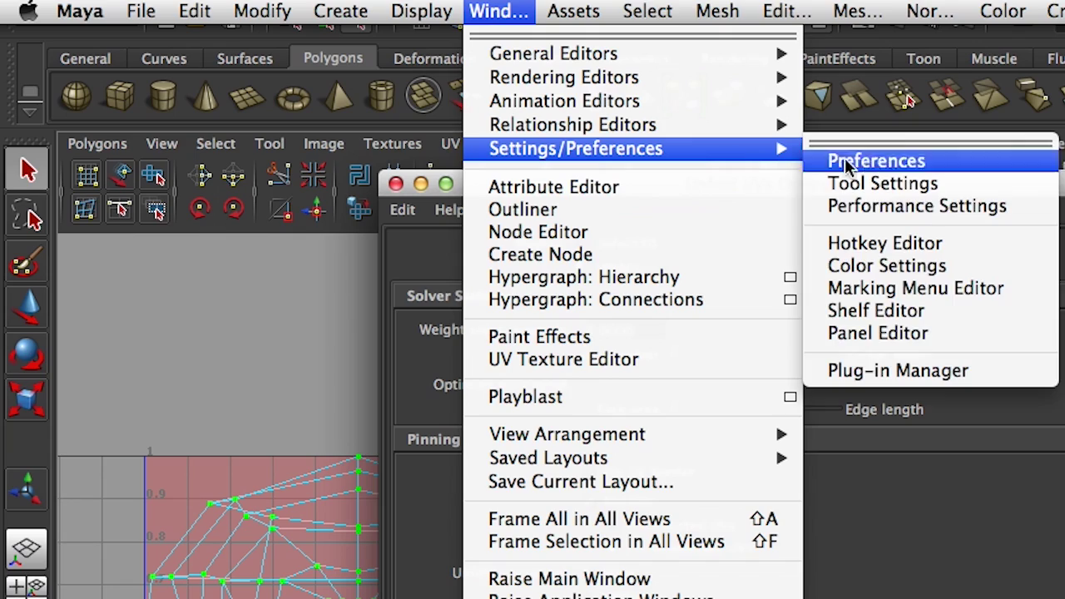
{"action": "left_click", "coordinate": [976, 376]}
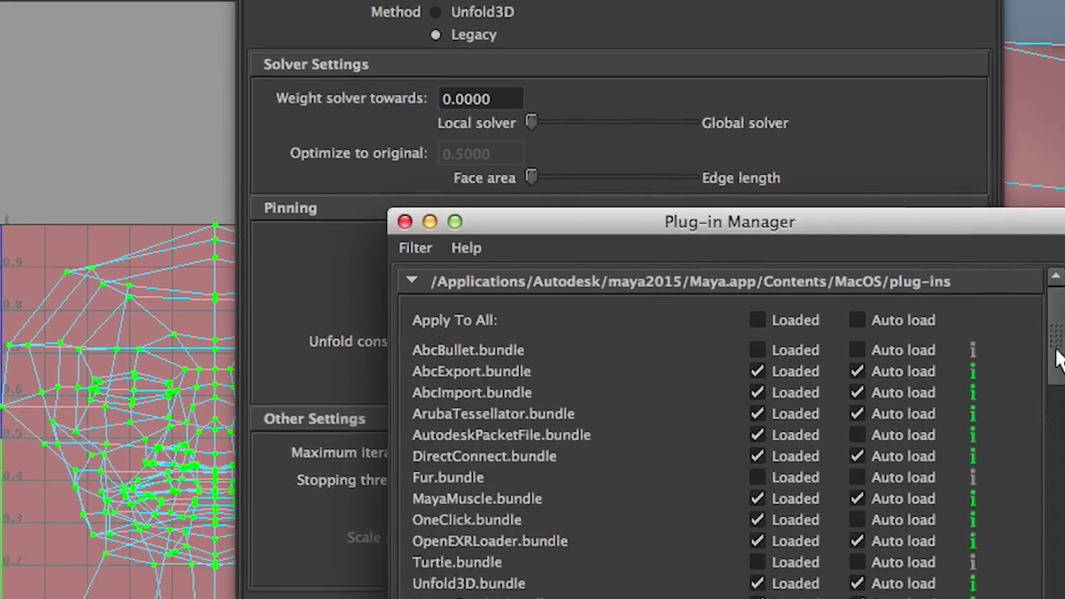
{"action": "left_click_drag", "start_coordinate": [950, 170], "coordinate": [953, 368]}
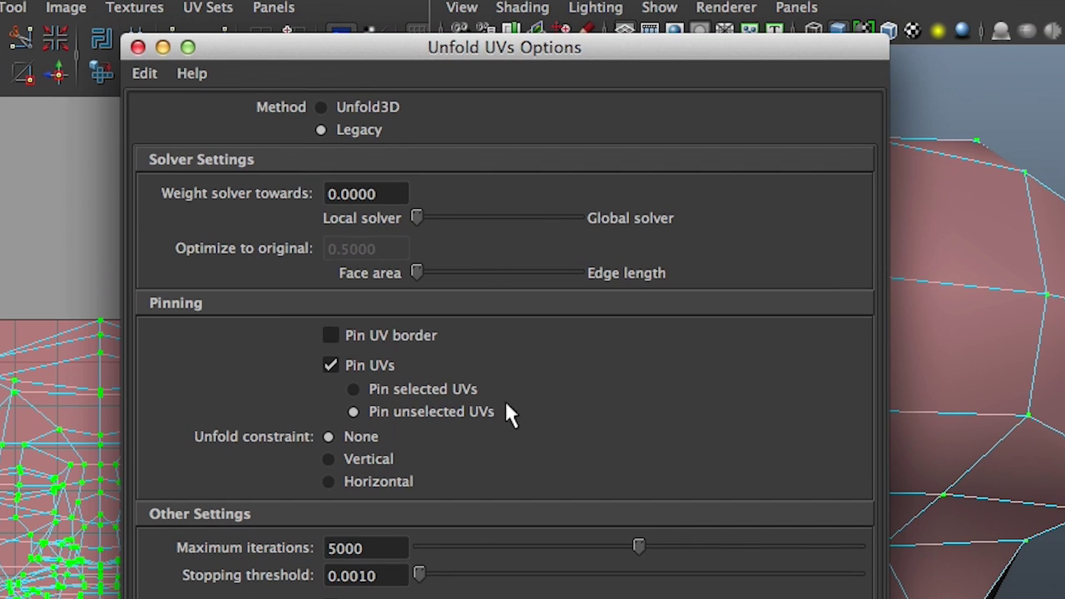
{"action": "left_click", "coordinate": [322, 105]}
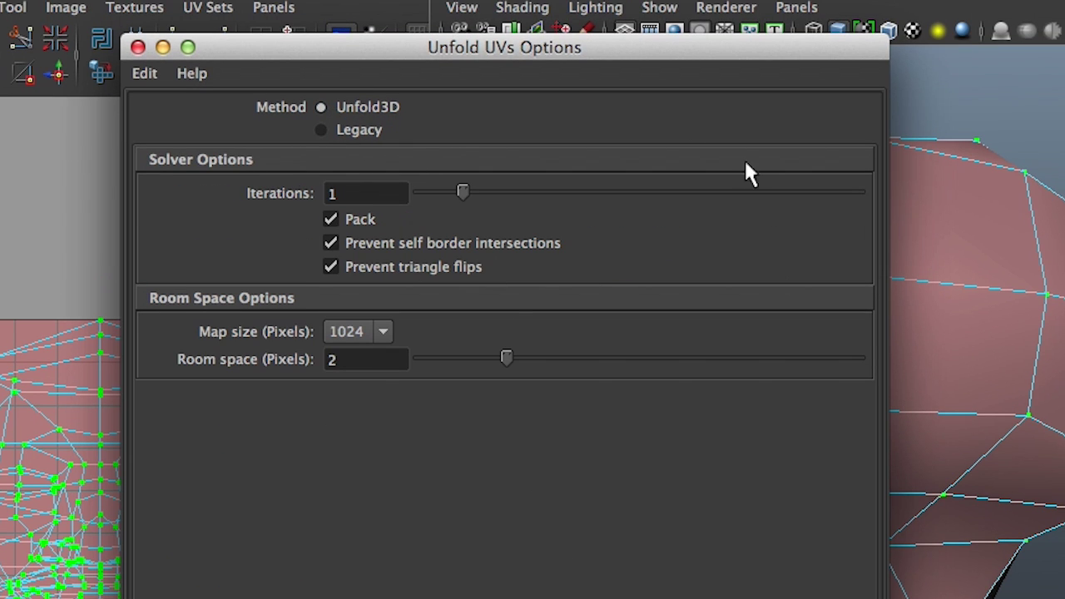
Apply the Unfold3D method to the head's UVs, with the options window moved aside.
{"action": "left_click_drag", "start_coordinate": [612, 66], "coordinate": [957, 154]}
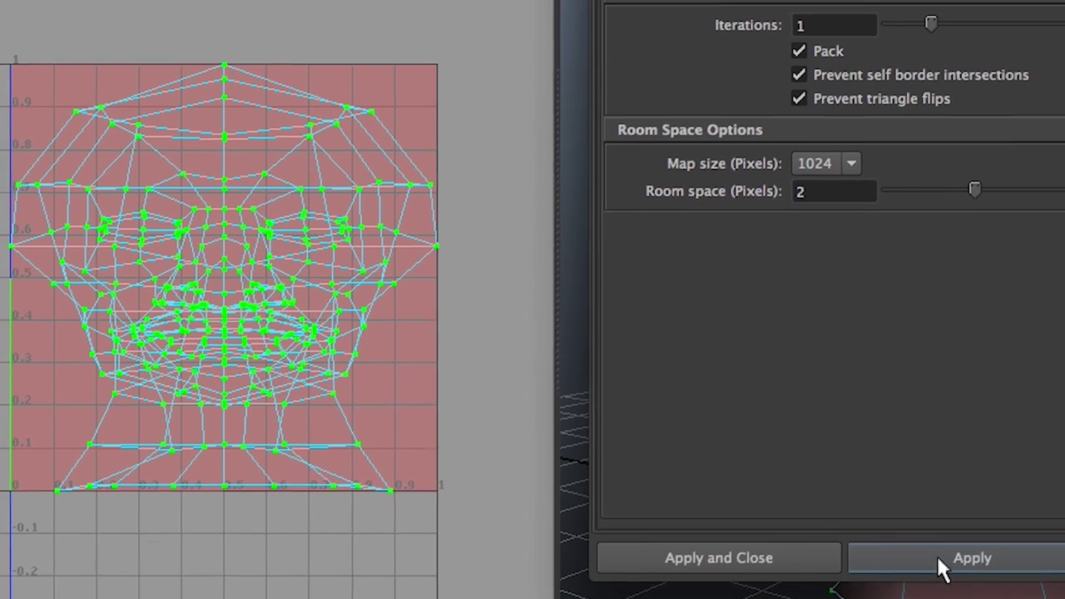
{"action": "left_click", "coordinate": [945, 537]}
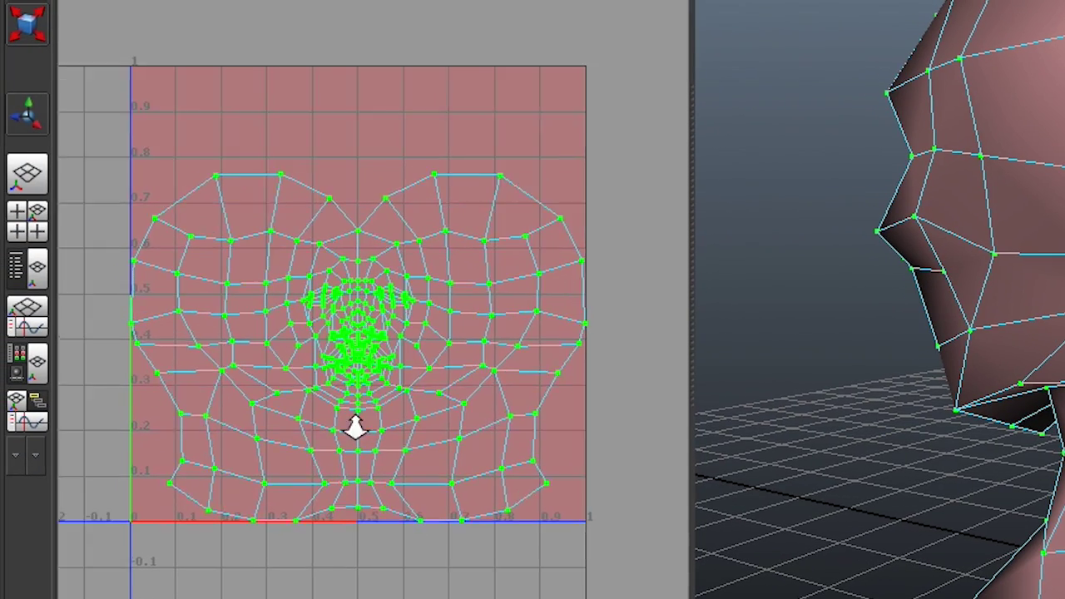
{"action": "scroll", "coordinate": [355, 426], "scroll_direction": "up", "scroll_amount": 8}
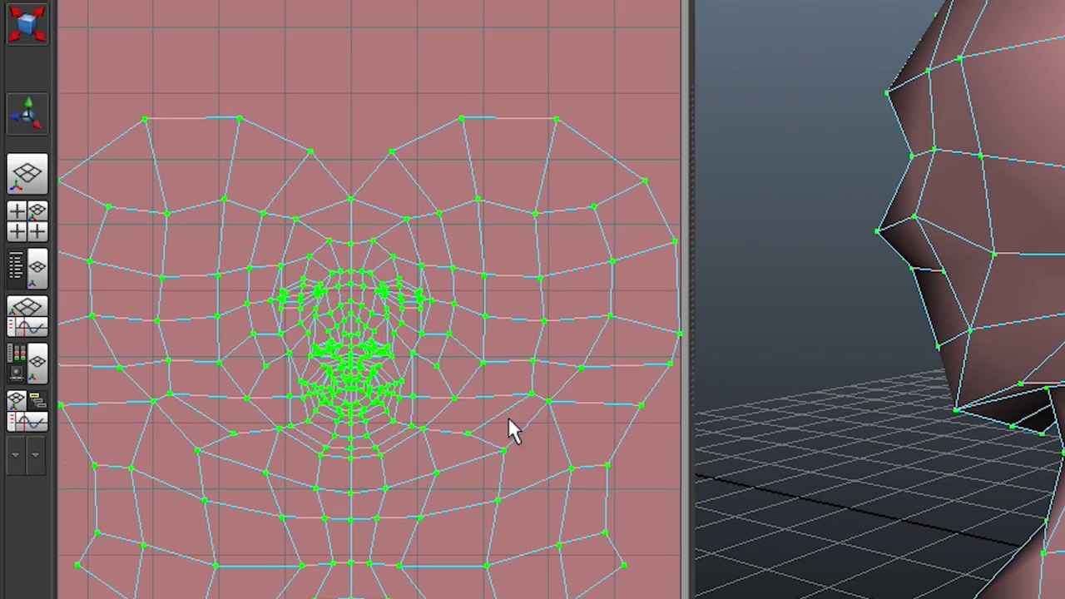
Frame the UV layout, switch to UV selection, and drag the central face cluster downward.
{"action": "scroll", "coordinate": [649, 148], "scroll_direction": "up", "scroll_amount": 1}
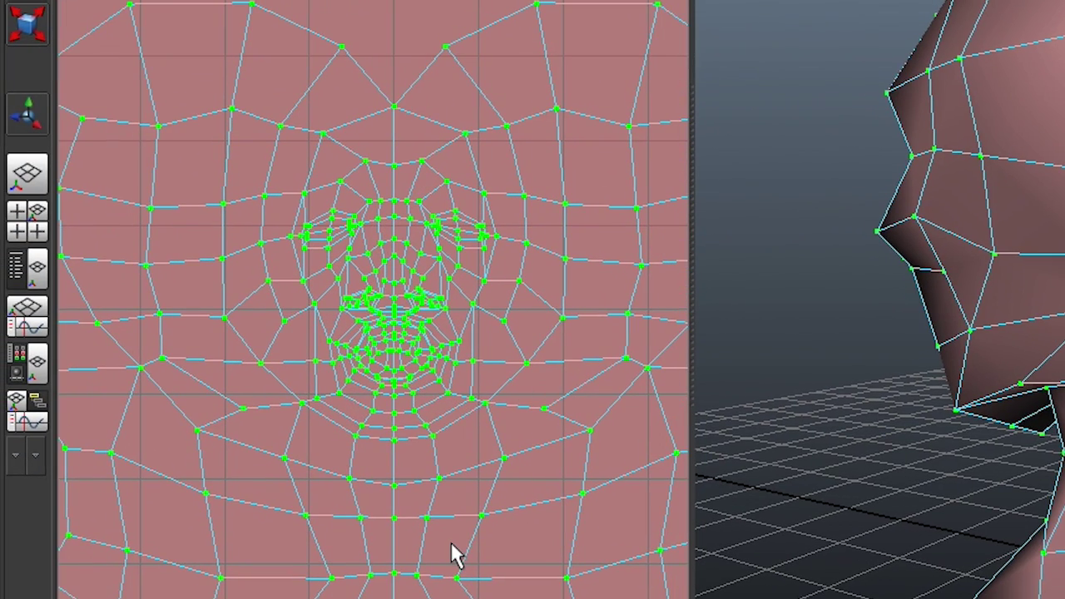
{"action": "key", "text": "f"}
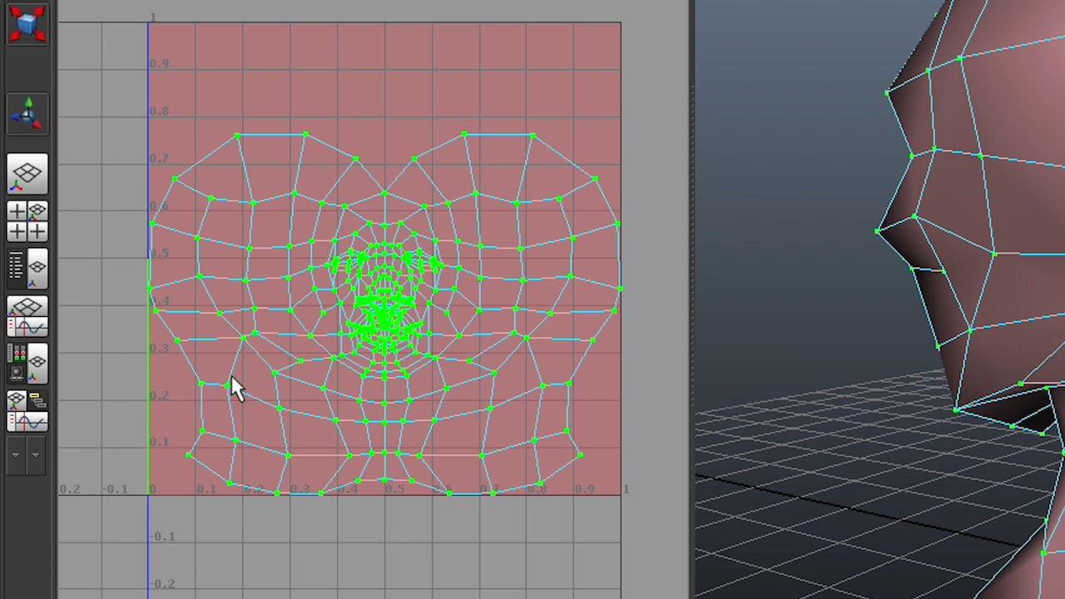
{"action": "right_click_drag", "start_coordinate": [326, 368], "coordinate": [495, 357], "text": "alt"}
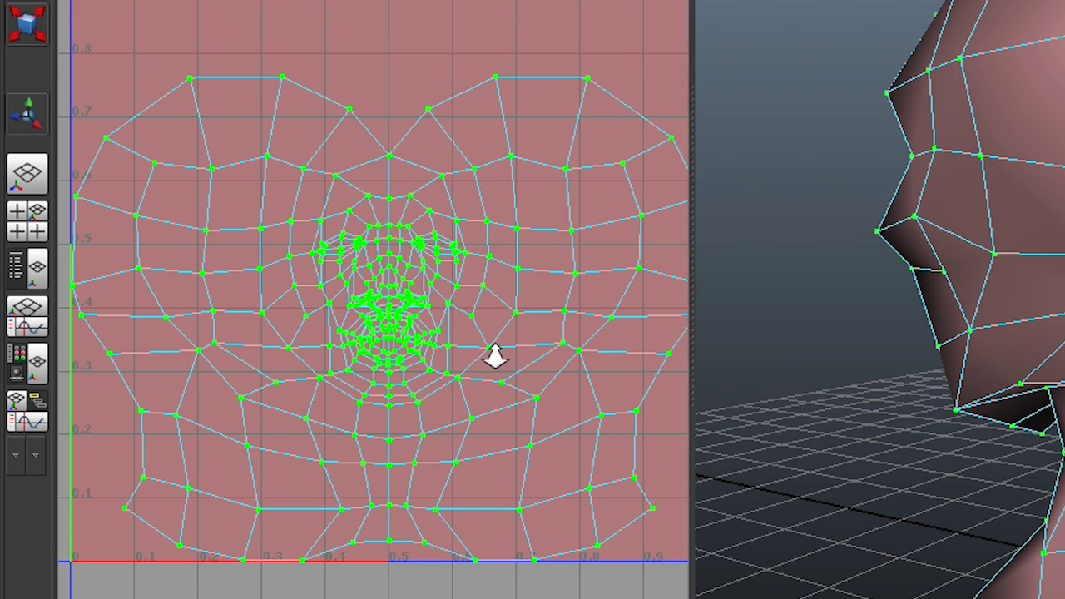
{"action": "right_click_drag", "start_coordinate": [374, 471], "coordinate": [404, 435], "text": "alt"}
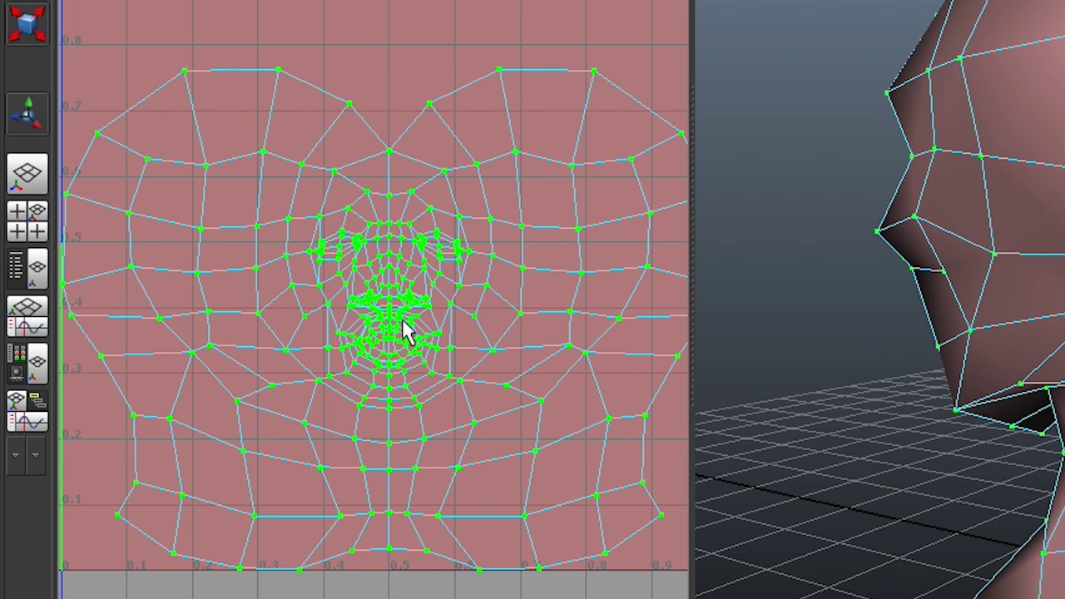
{"action": "right_click_drag", "start_coordinate": [440, 333], "coordinate": [392, 338], "text": "alt"}
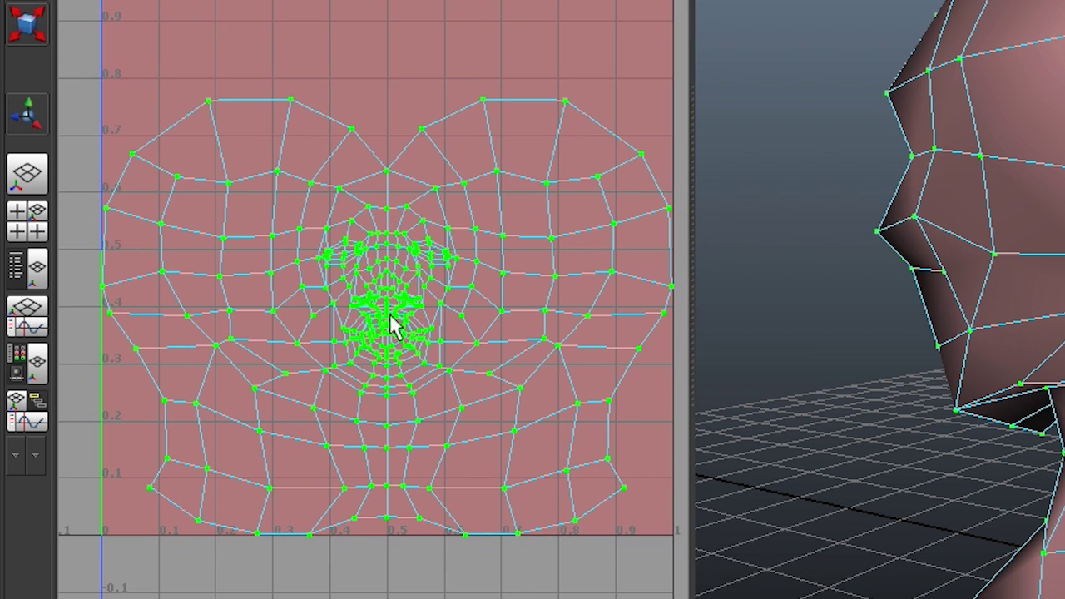
{"action": "right_click_drag", "start_coordinate": [397, 283], "coordinate": [488, 283]}
{"action": "left_click", "coordinate": [397, 305]}
{"action": "left_click_drag", "start_coordinate": [397, 308], "coordinate": [393, 408]}
Undo the drag, then with a small soft-select falloff stretch the central face UVs horizontally and vertically.
{"action": "key", "text": "ctrl+z"}
{"action": "key", "text": "ctrl+z"}
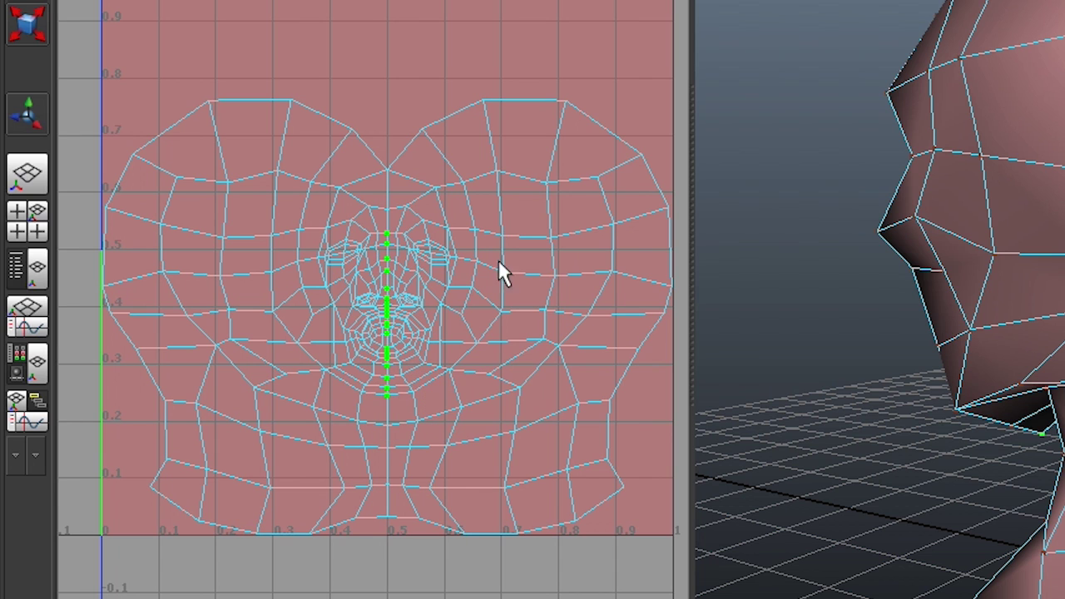
{"action": "key", "text": "b"}
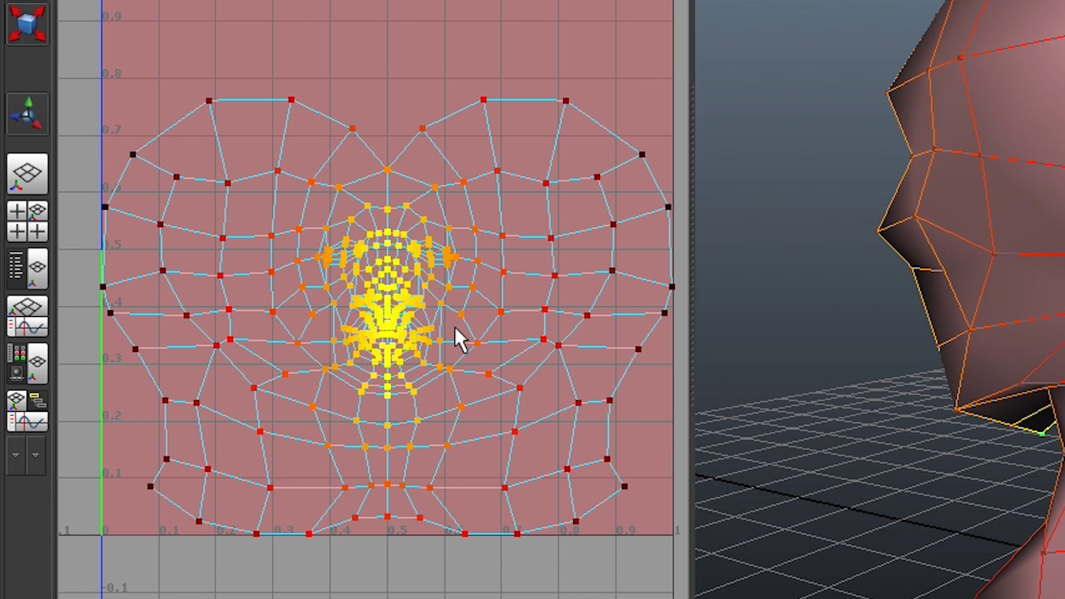
{"action": "left_click_drag", "start_coordinate": [491, 331], "coordinate": [450, 330]}
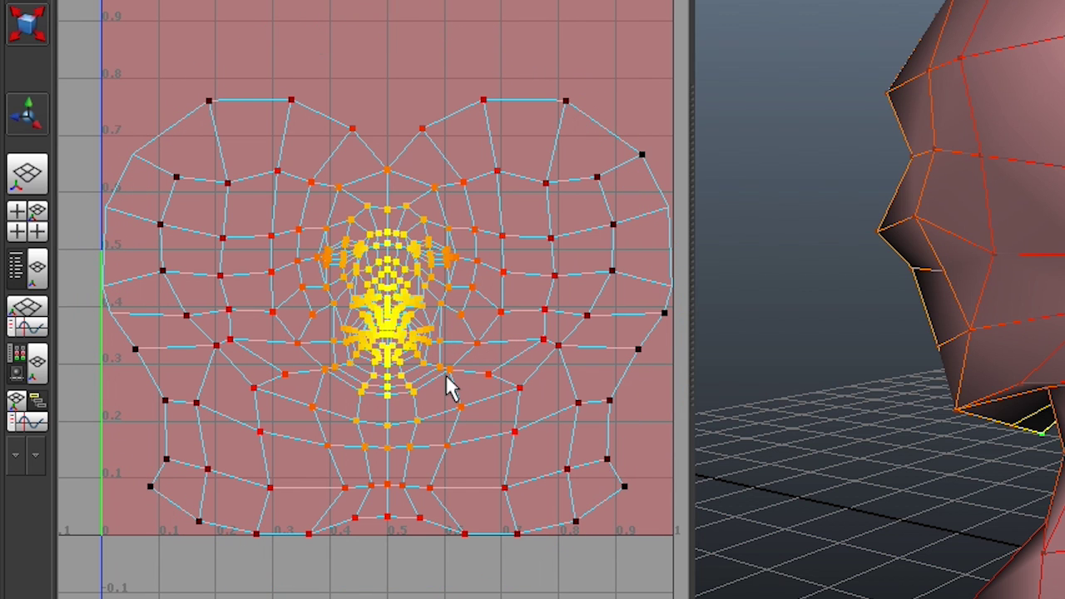
{"action": "key", "text": "w"}
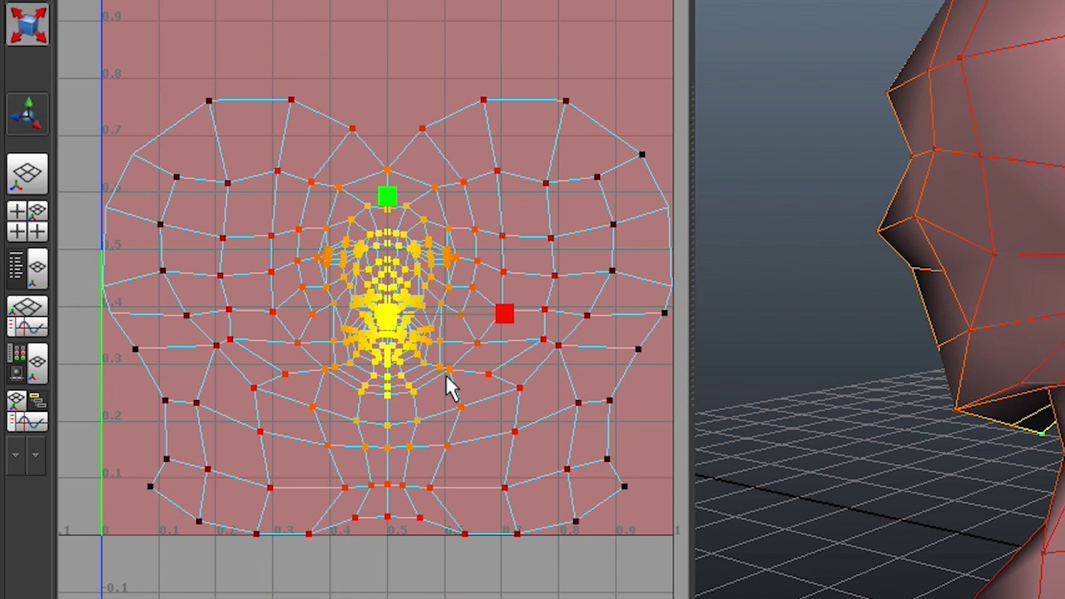
{"action": "left_click_drag", "start_coordinate": [505, 323], "coordinate": [582, 312]}
{"action": "left_click_drag", "start_coordinate": [392, 198], "coordinate": [388, 124]}
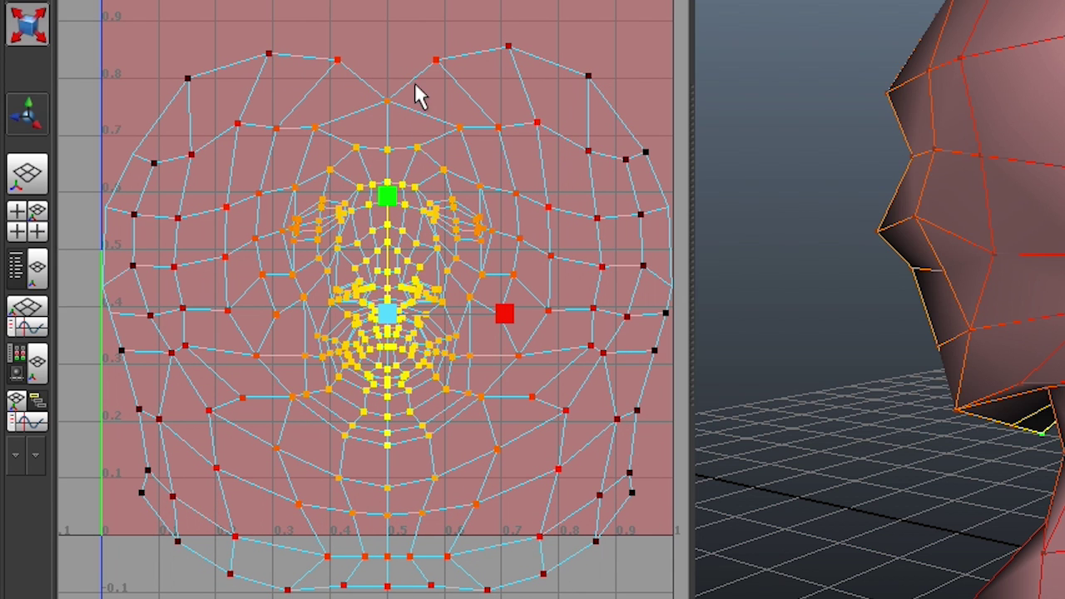
Return to UV selection and marquee-select every UV in the layout.
{"action": "scroll", "coordinate": [421, 404], "scroll_direction": "down", "scroll_amount": 4}
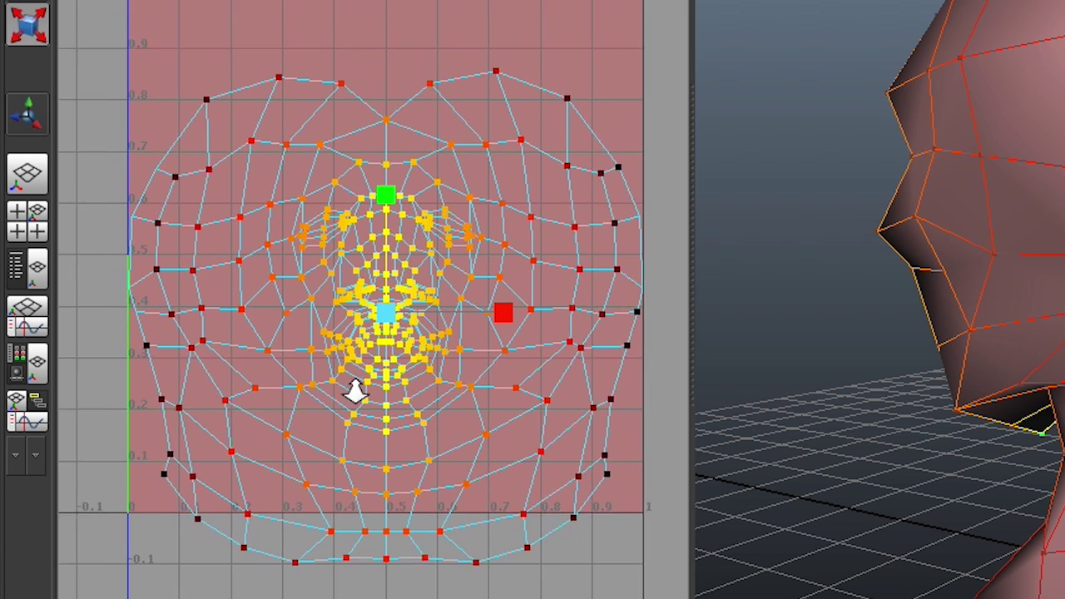
{"action": "right_click_drag", "start_coordinate": [494, 242], "coordinate": [595, 247]}
{"action": "left_click_drag", "start_coordinate": [129, 33], "coordinate": [645, 595]}
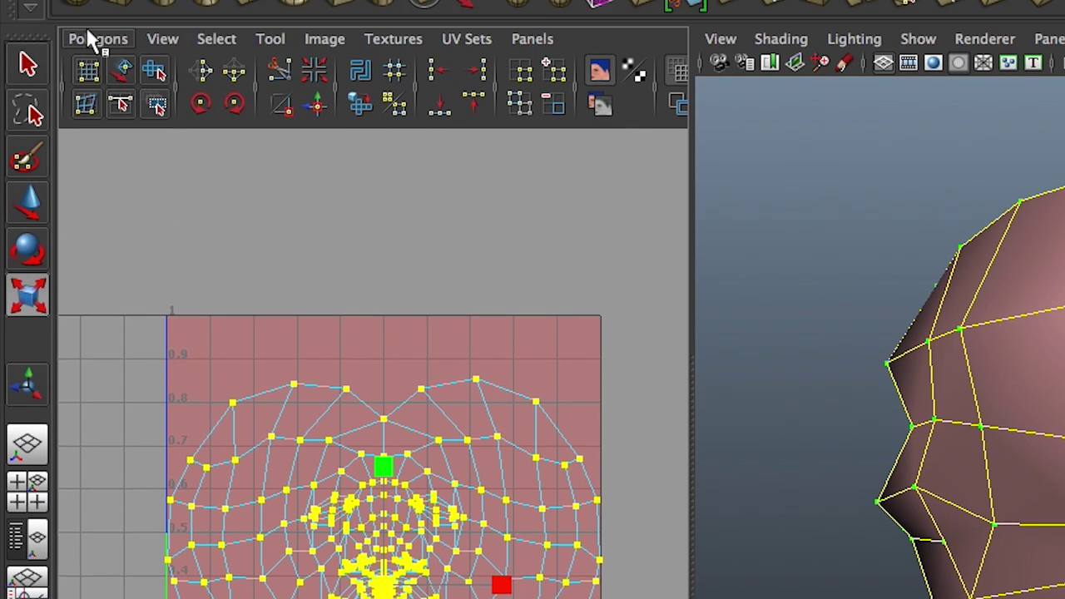
{"action": "left_click", "coordinate": [92, 40]}
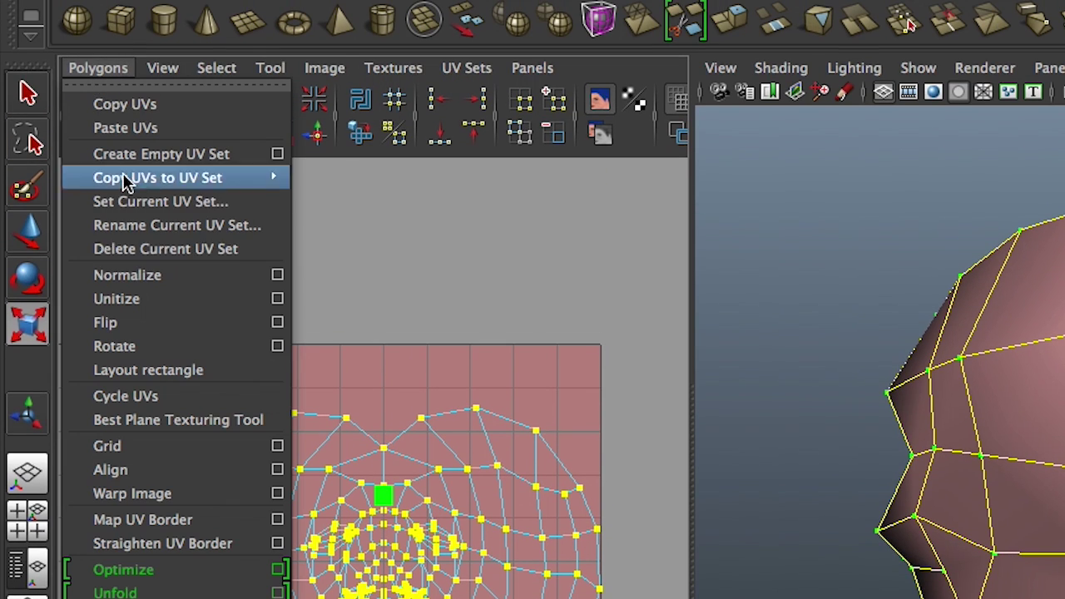
Normalize the head's UVs to fill the 0–1 square, then return to object mode.
{"action": "left_click", "coordinate": [164, 275]}
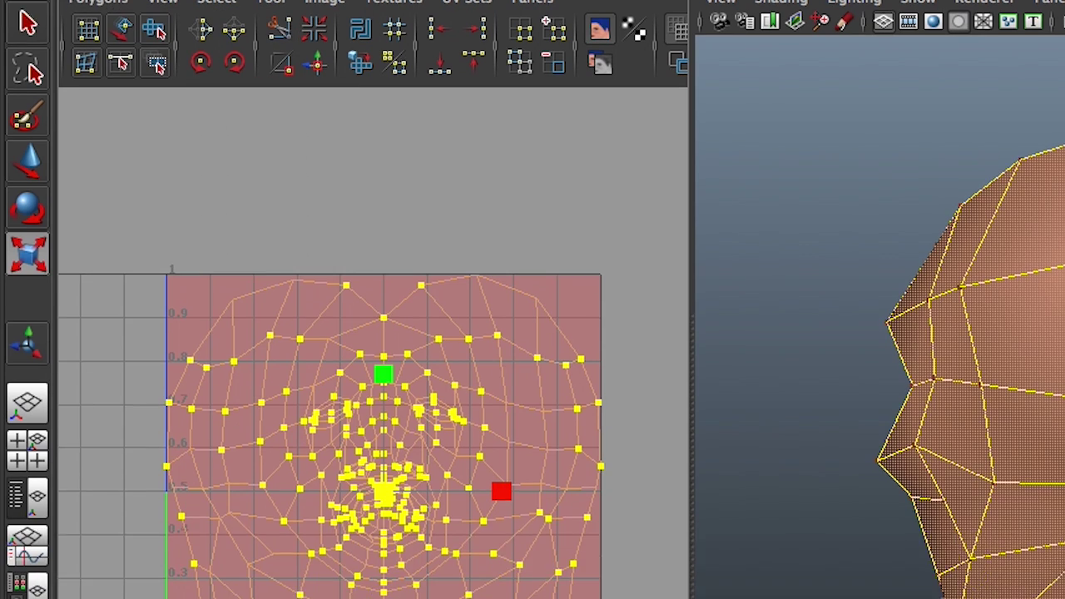
{"action": "key", "text": "F8"}
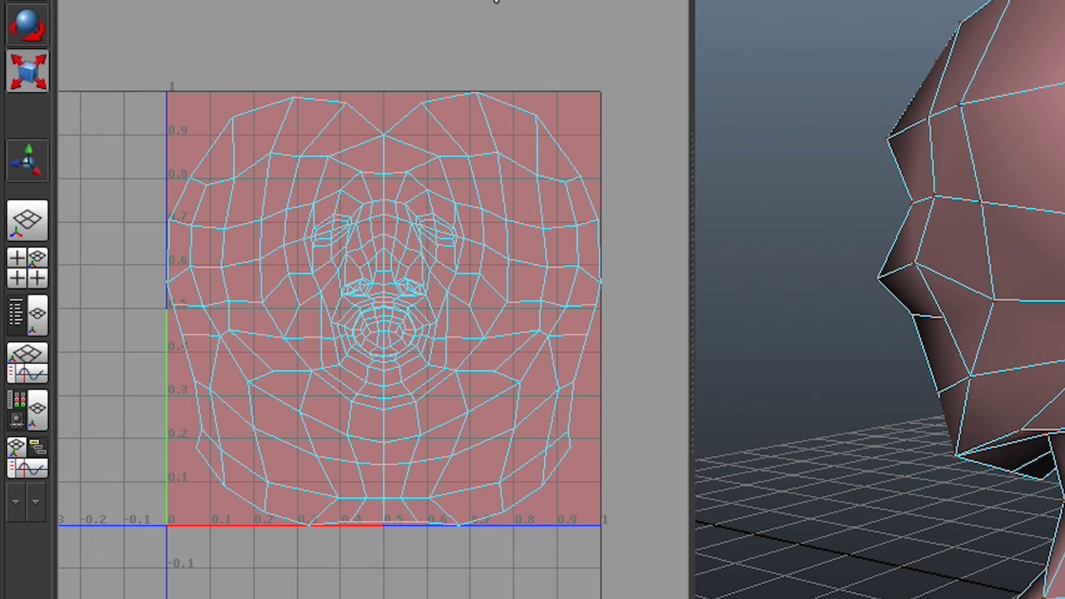